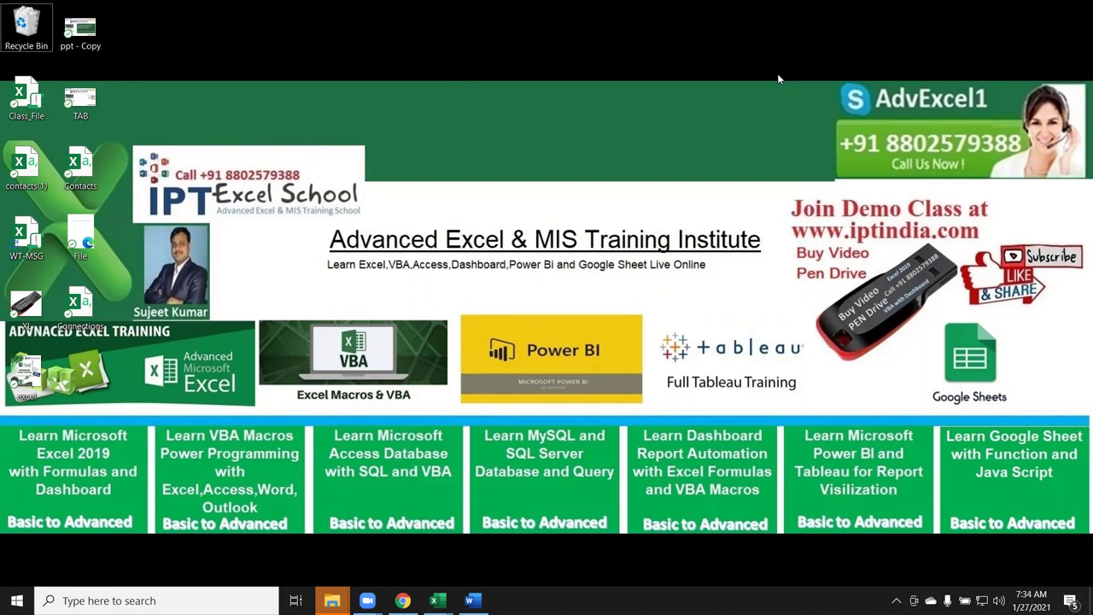
Bring the Book3 workbook forward from Excel's taskbar previews.
left_click(778, 79)
mouse_move(444, 595)
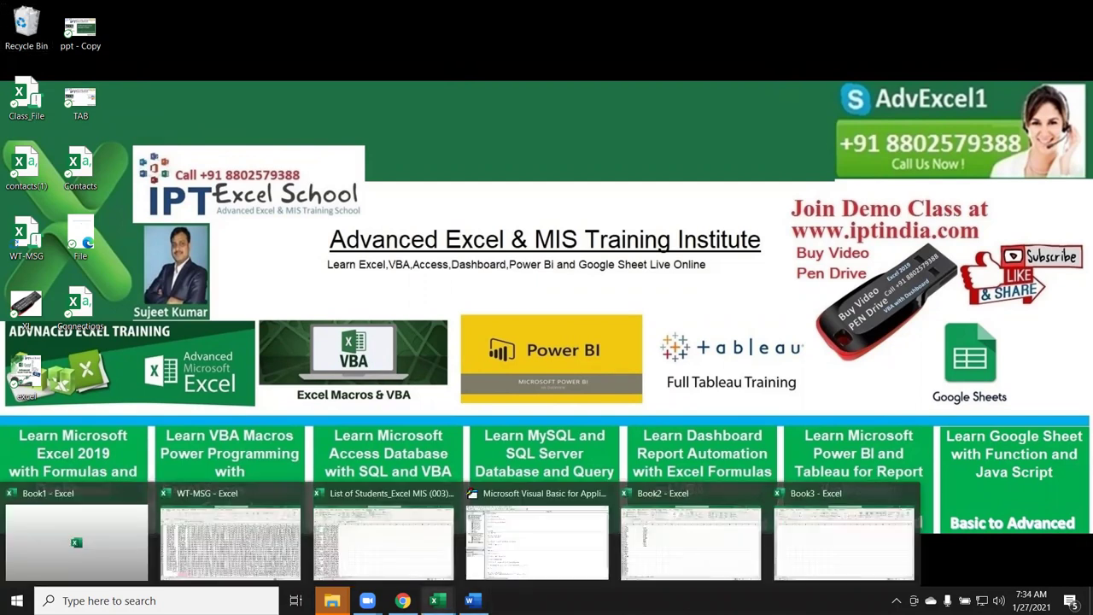
left_click(787, 562)
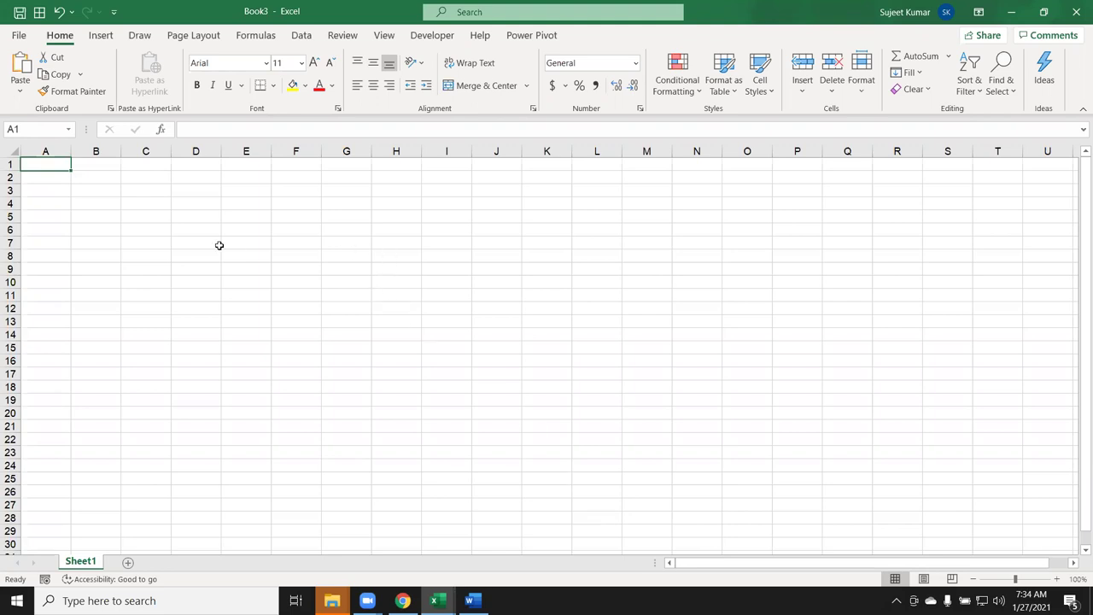
Enter ram in B5 and RAM in B6.
left_click(119, 213)
type("RA")
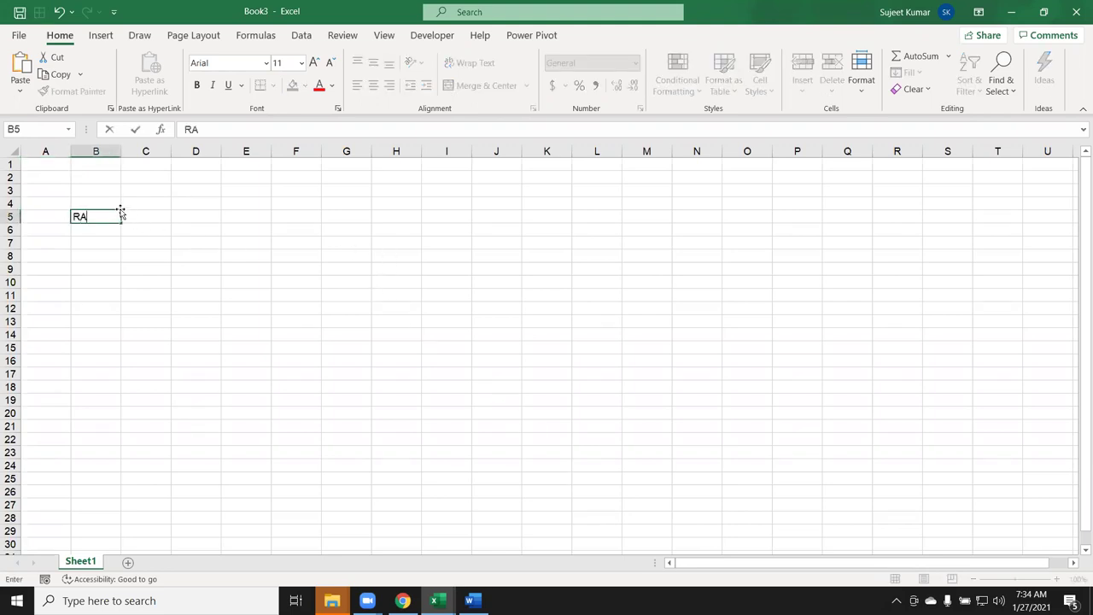
key("BackSpace")
key("BackSpace")
type("ram")
key("Return")
type("RAM")
key("Return")
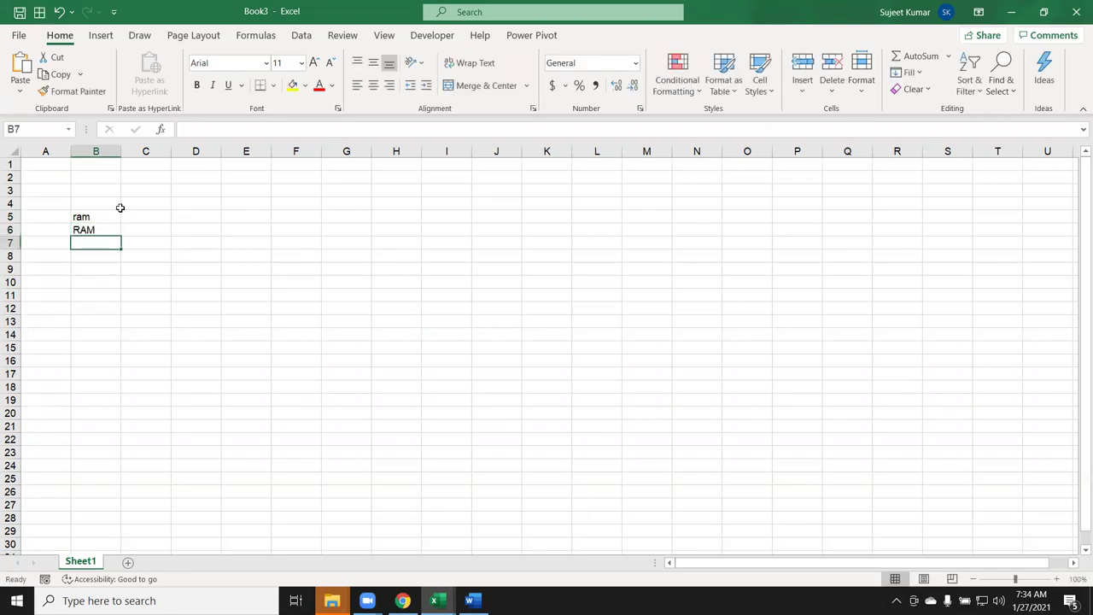
Enter Ram in C7, then overwrite it with RAM.
key("Right")
type("Ram,")
key("BackSpace")
key("Return")
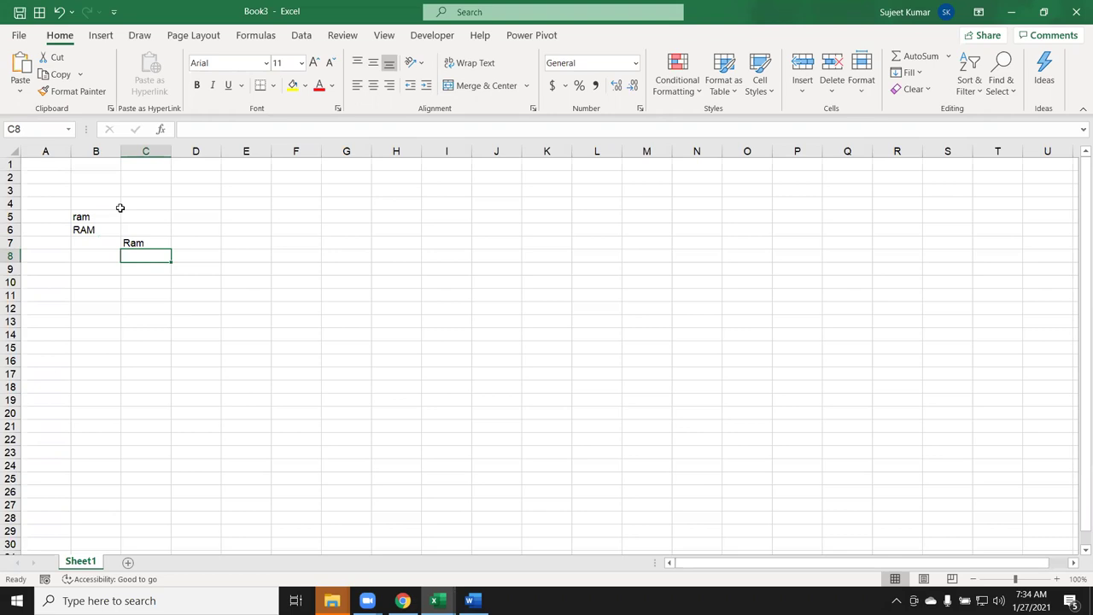
key("Up")
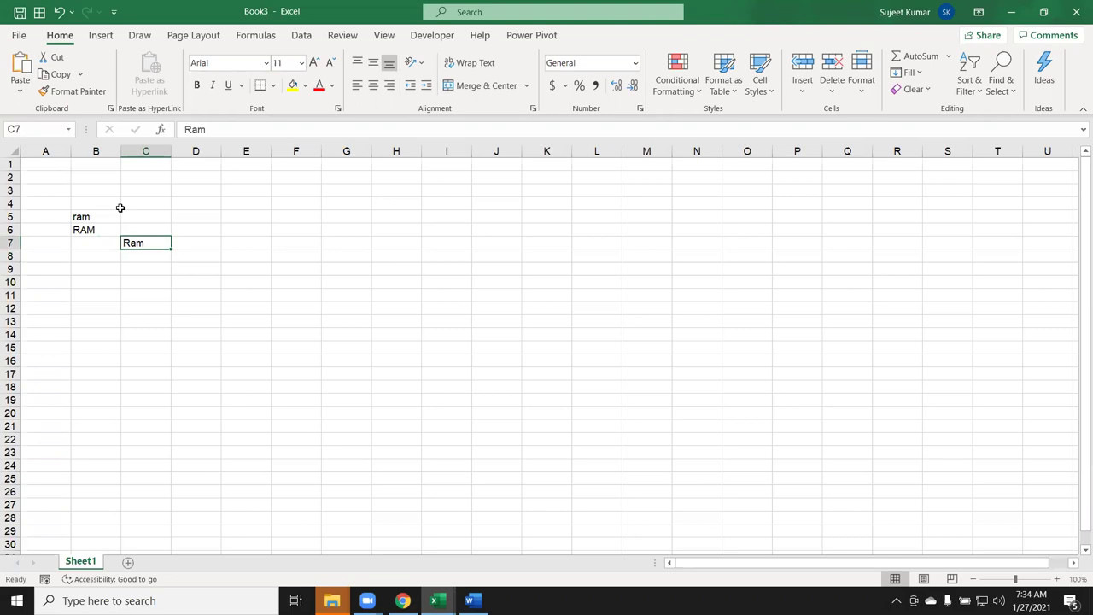
type("RAM")
key("Return")
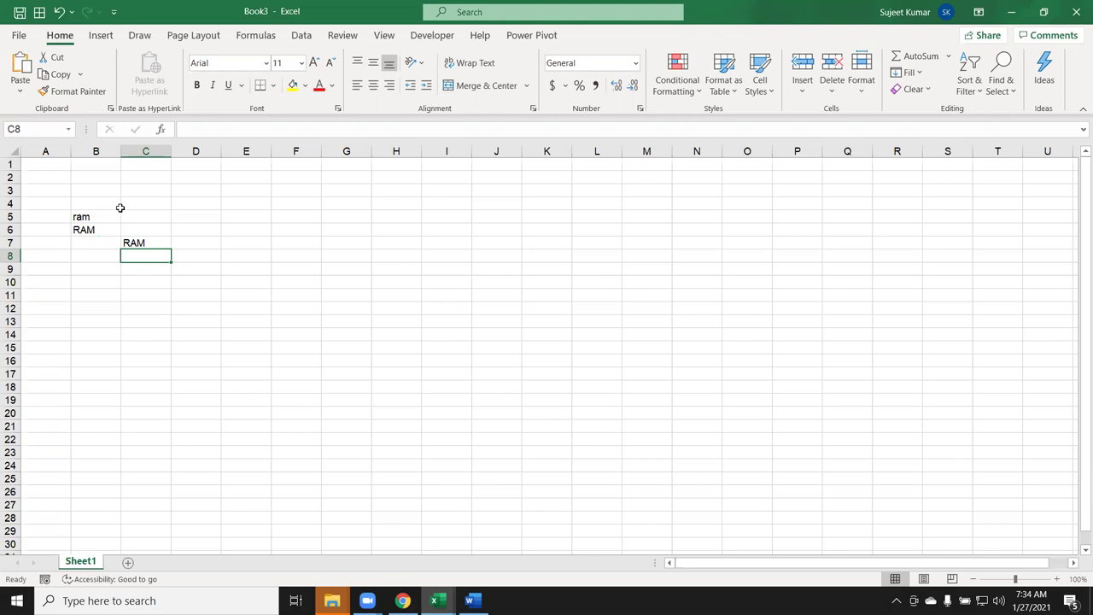
Clear the B5:C8 test entries and minimise Excel to the desktop.
left_click_drag(85, 217, 170, 256)
key("Delete")
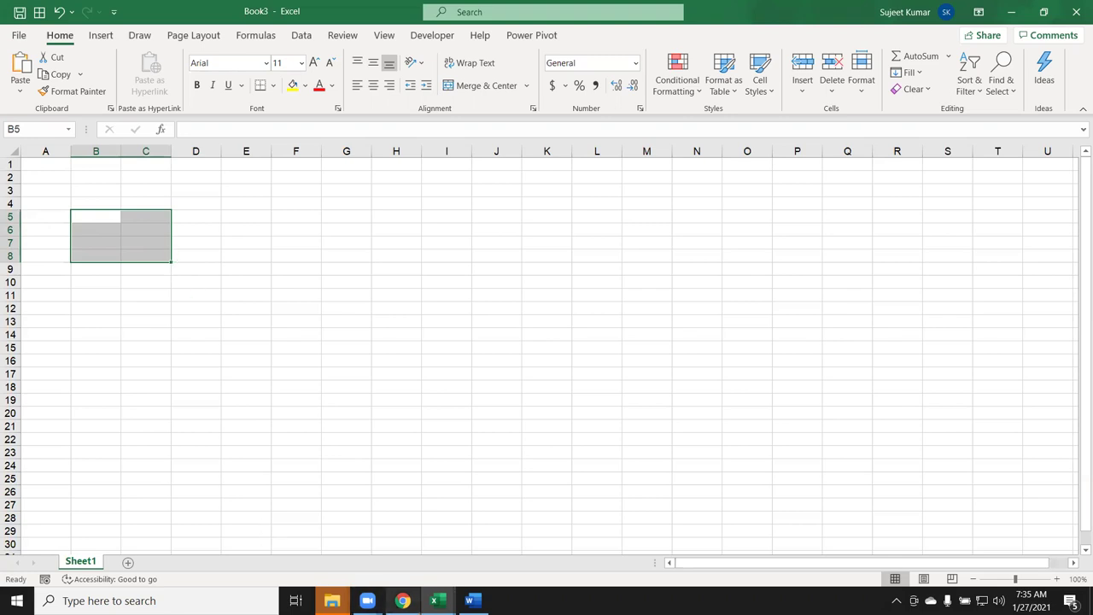
key("super+d")
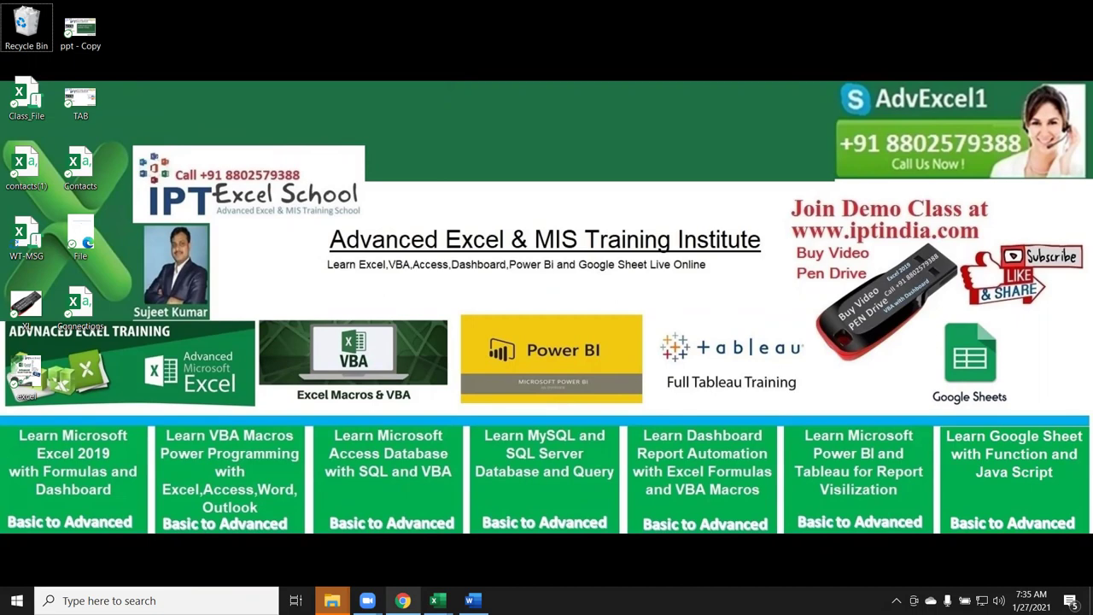
In a new Chrome tab, load the EXCEL MIS TRAINING app page on Google Play and select its title.
left_click(394, 601)
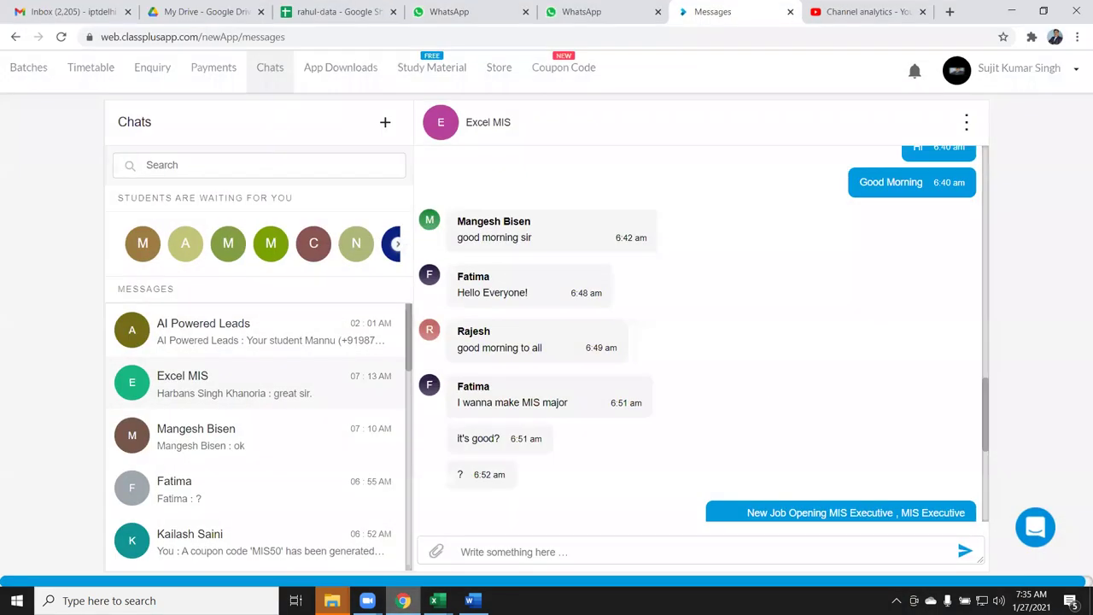
left_click(950, 11)
type("ap")
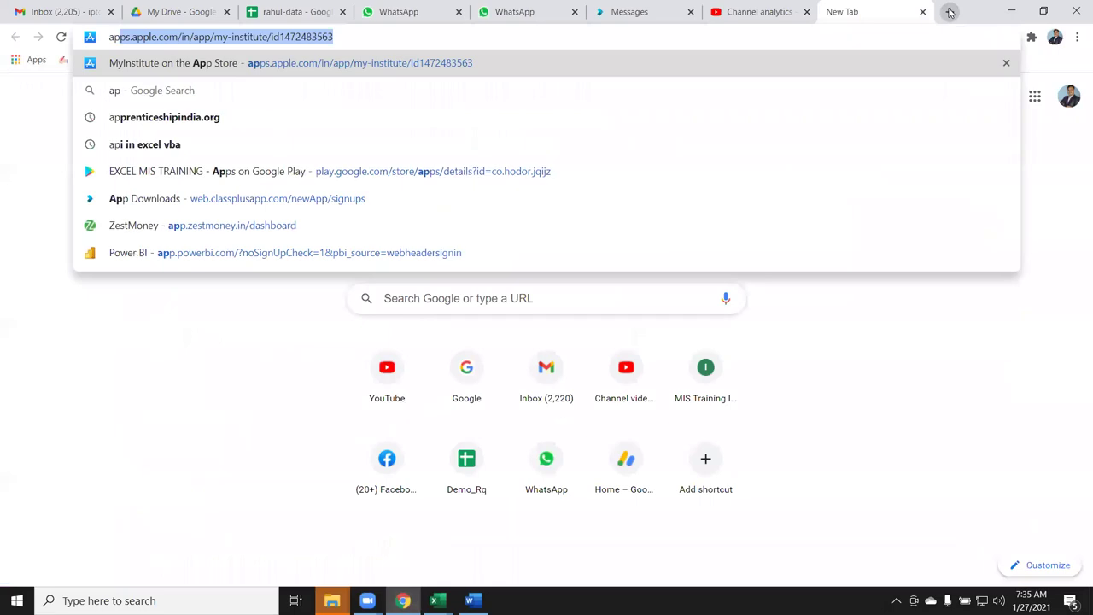
key("BackSpace")
key("BackSpace")
key("BackSpace")
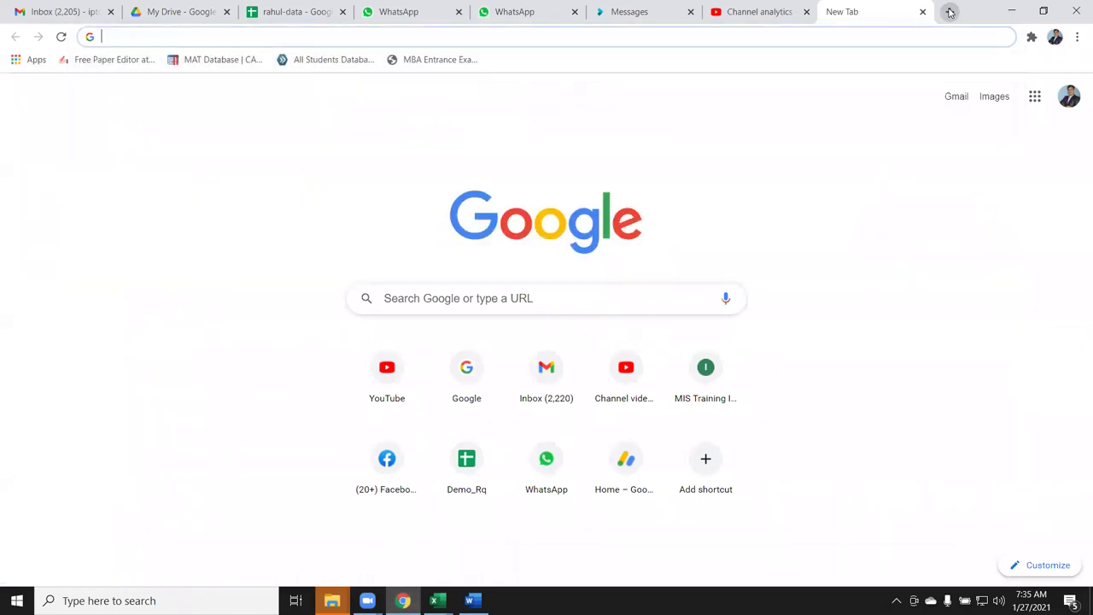
type("pl")
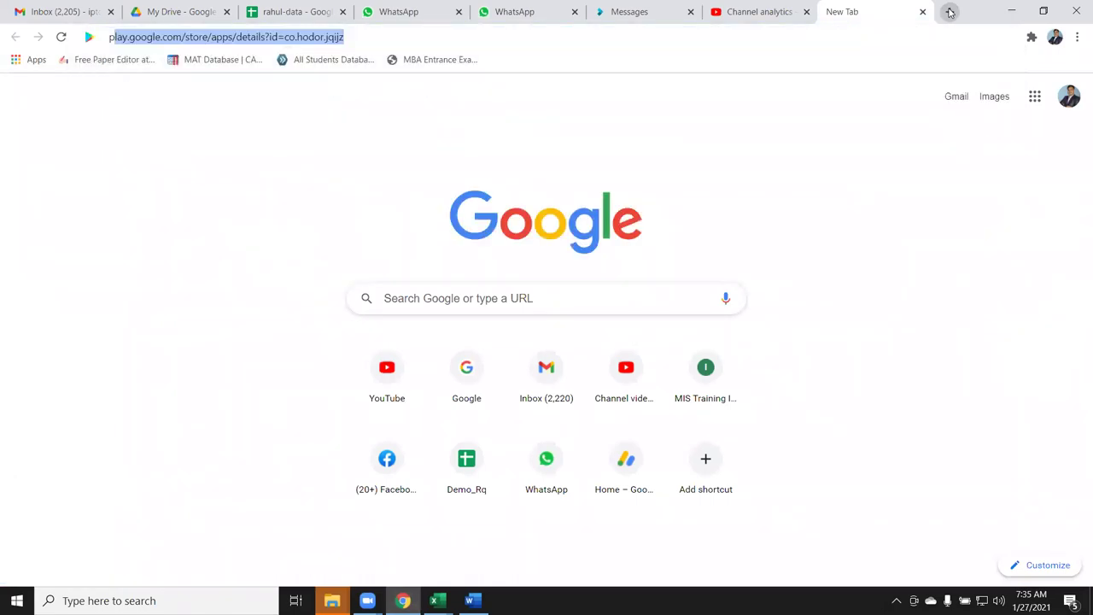
key("Return")
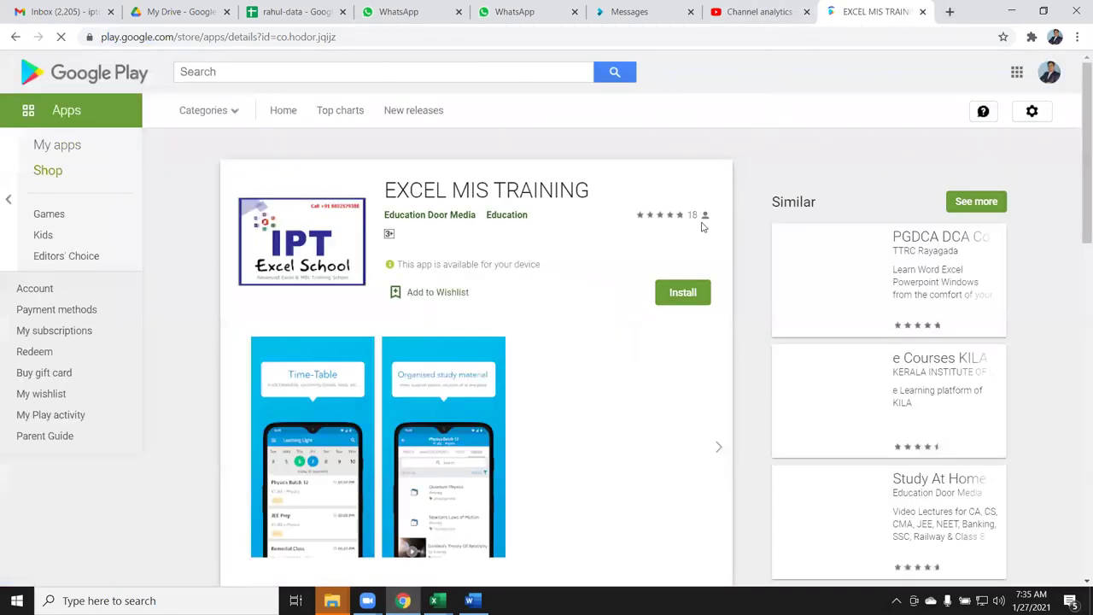
triple_click(547, 188)
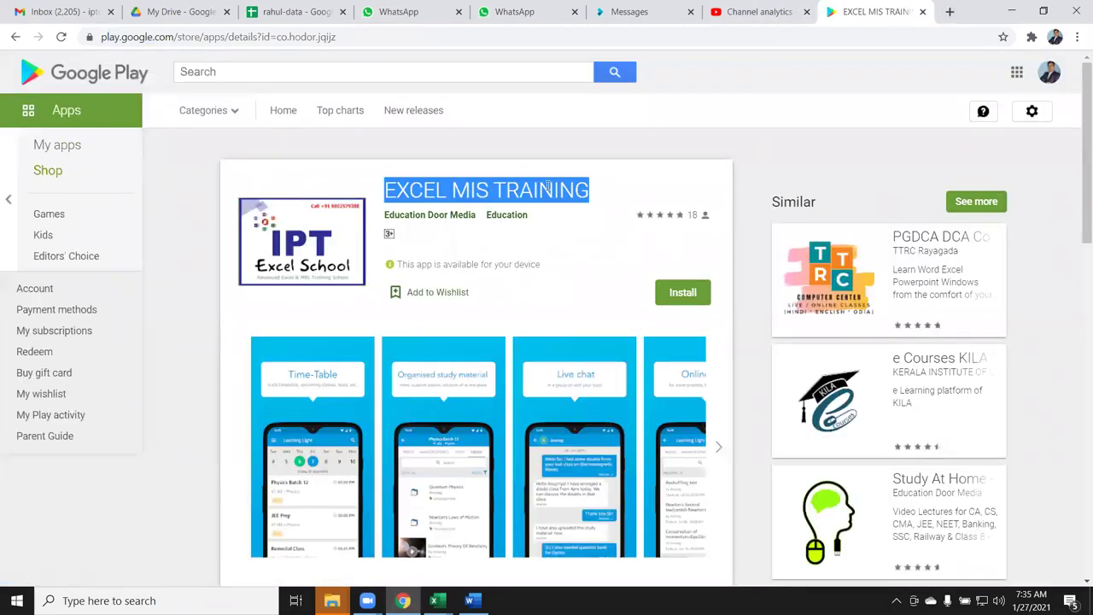
Open Study Material's Videos list in Classplus and scroll through the 38 videos.
left_click(675, 12)
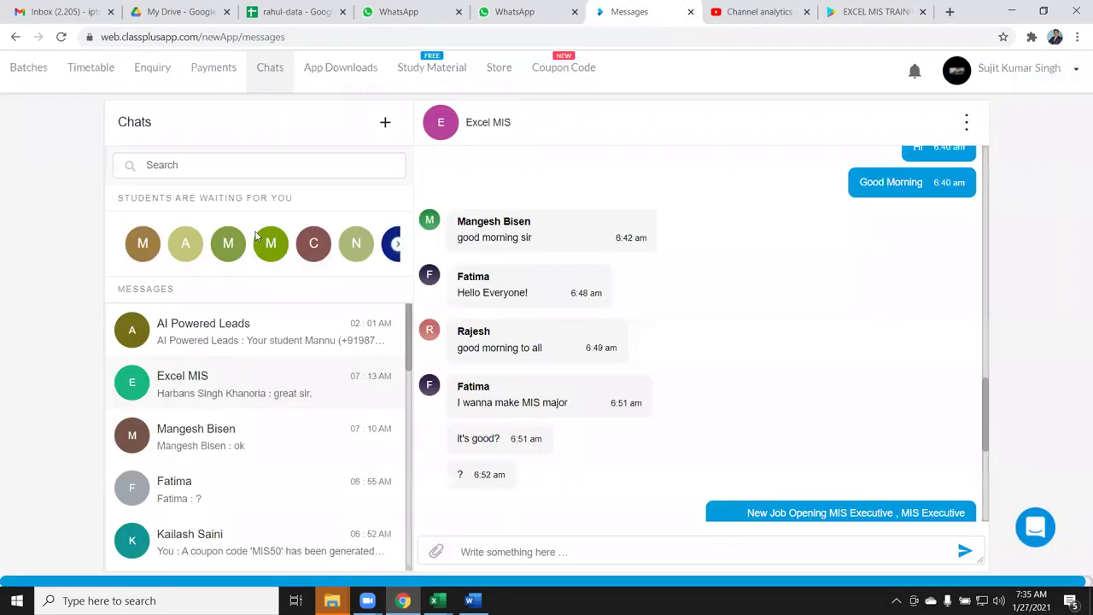
left_click(453, 72)
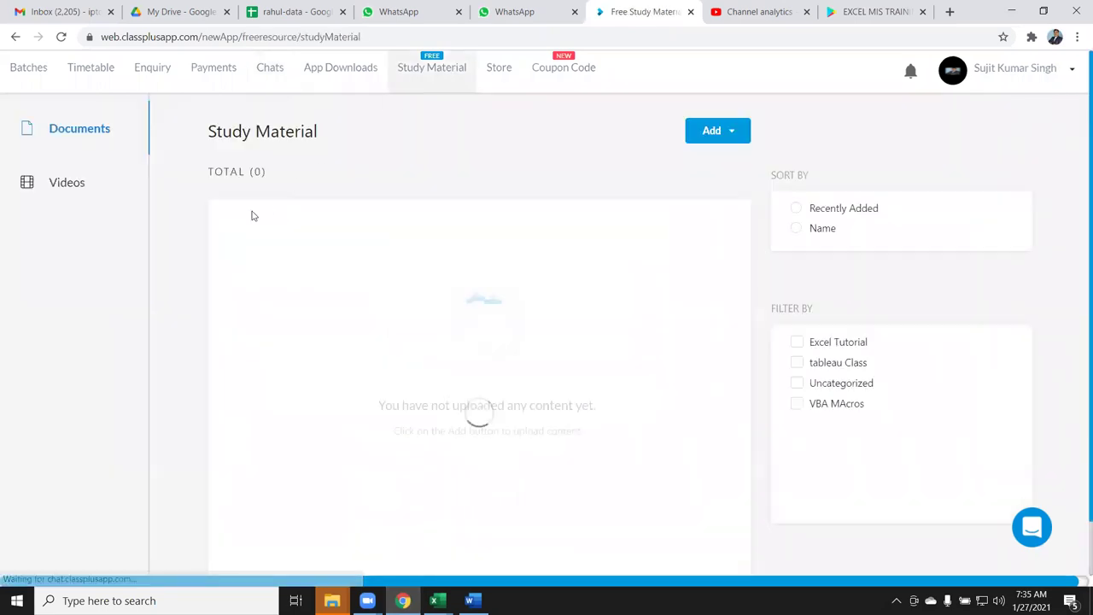
left_click(66, 188)
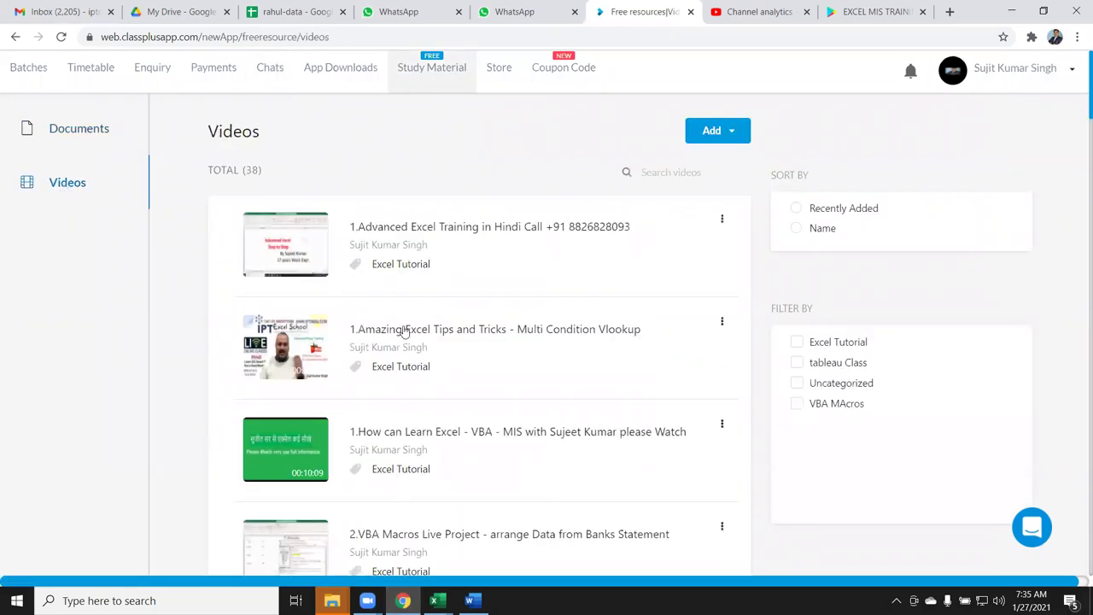
scroll(402, 329, "down", 2)
scroll(402, 327, "down", 1)
scroll(405, 318, "up", 2)
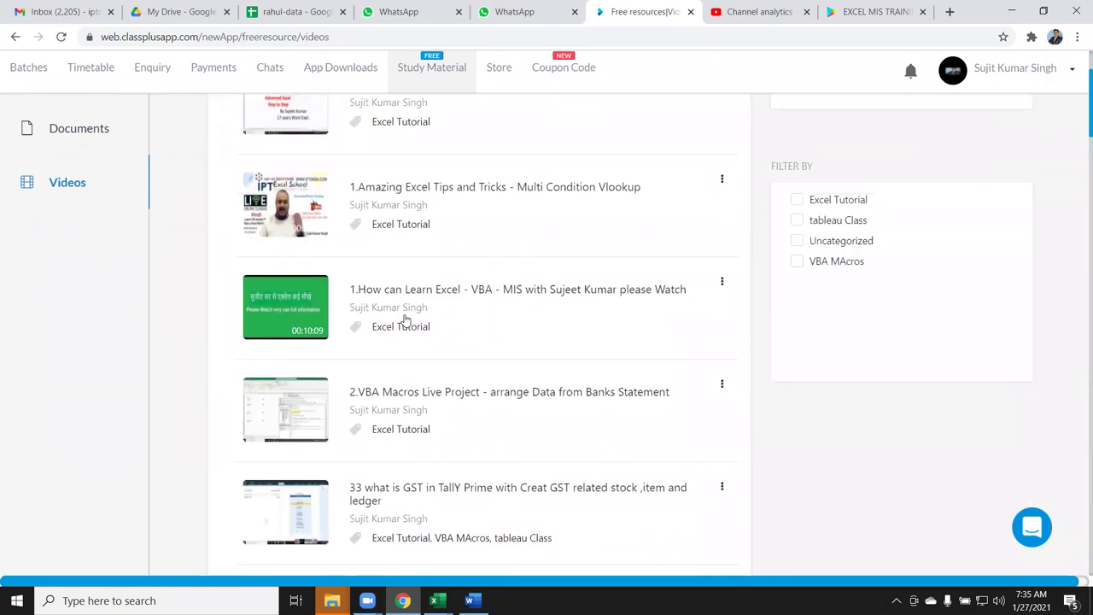
scroll(406, 341, "up", 2)
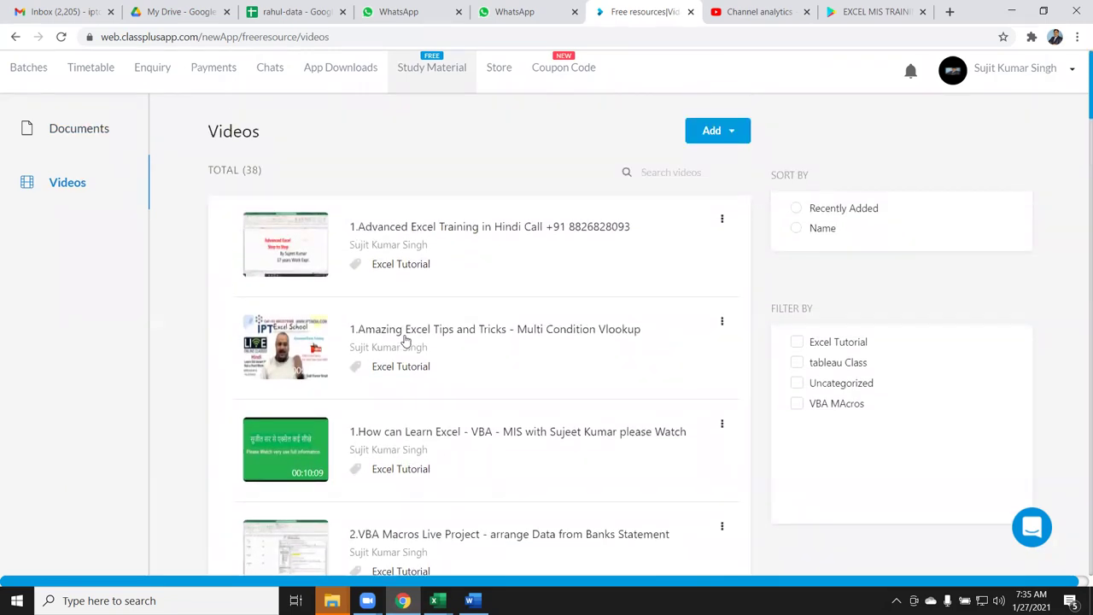
Open the Excel MIS group chat and select the job-opening messages.
left_click(273, 79)
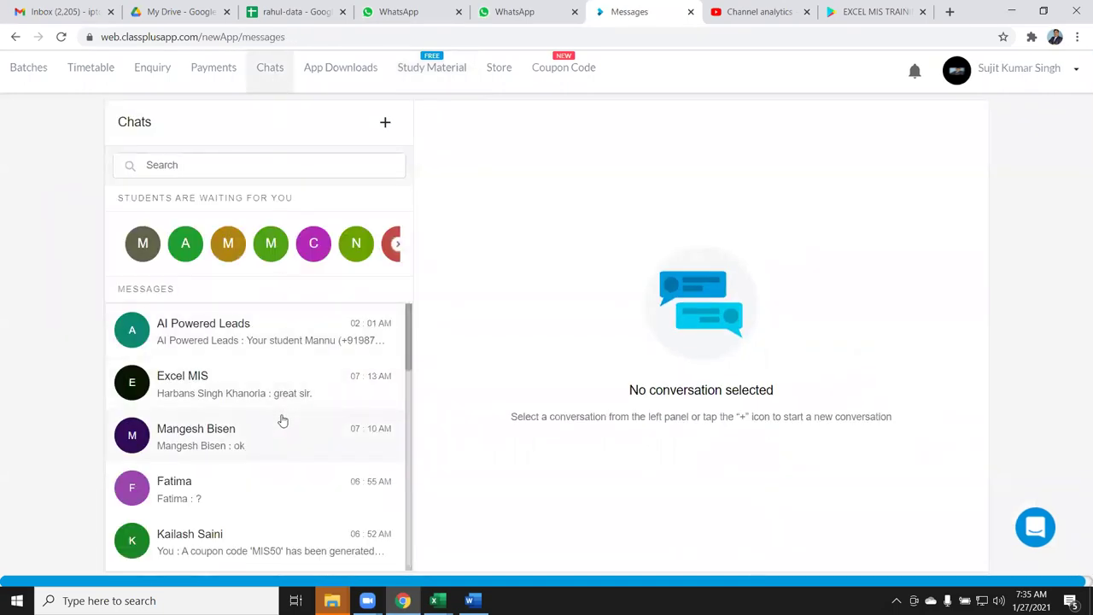
scroll(282, 418, "down", 3)
scroll(283, 420, "up", 5)
left_click(237, 398)
scroll(513, 367, "up", 3)
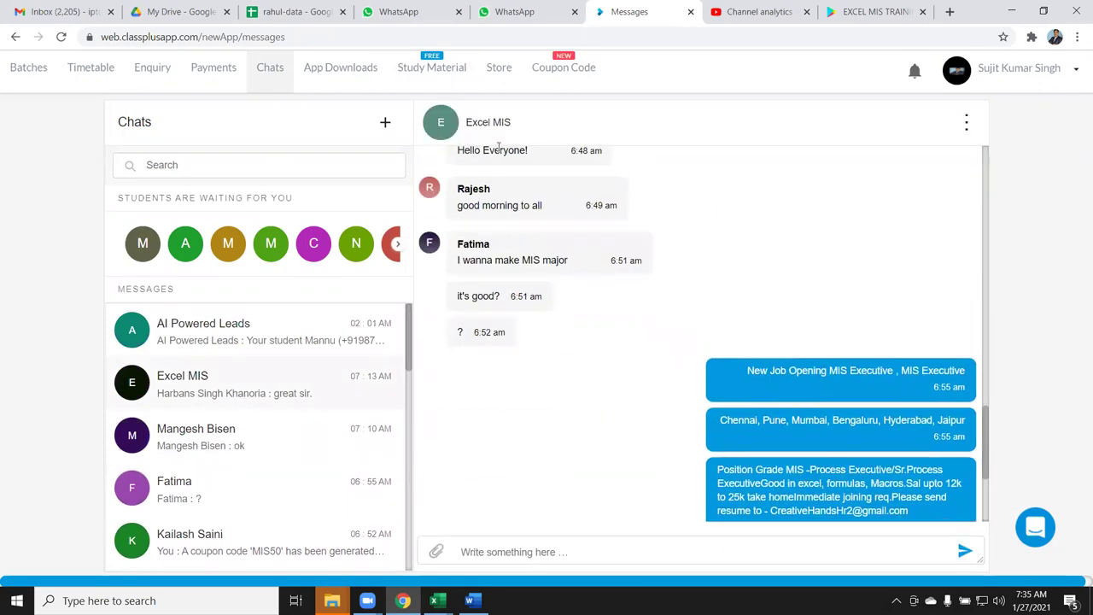
scroll(735, 299, "down", 2)
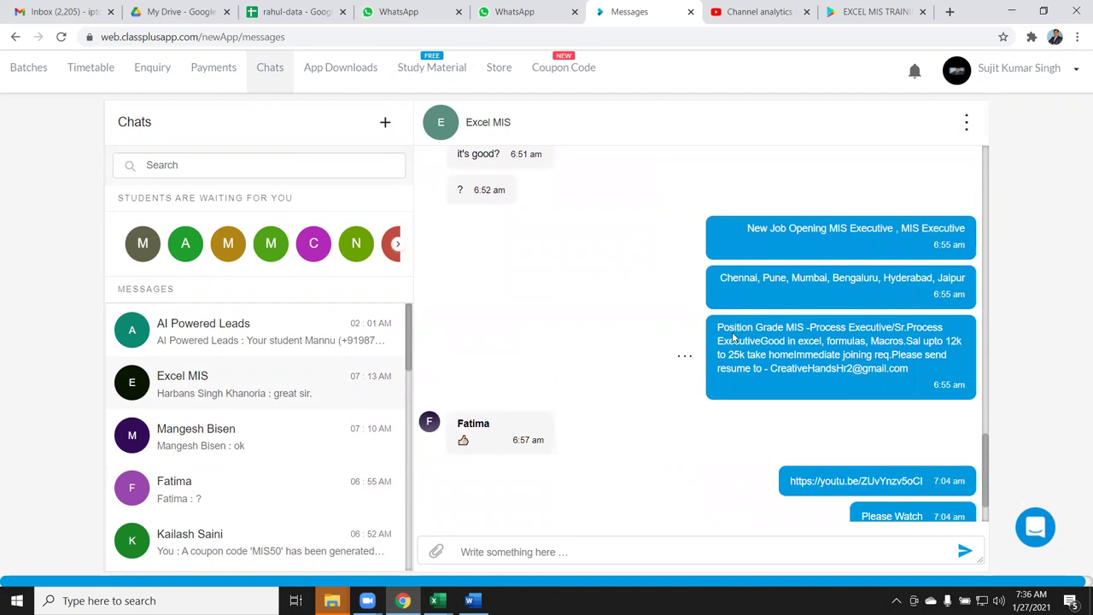
left_click_drag(746, 228, 864, 373)
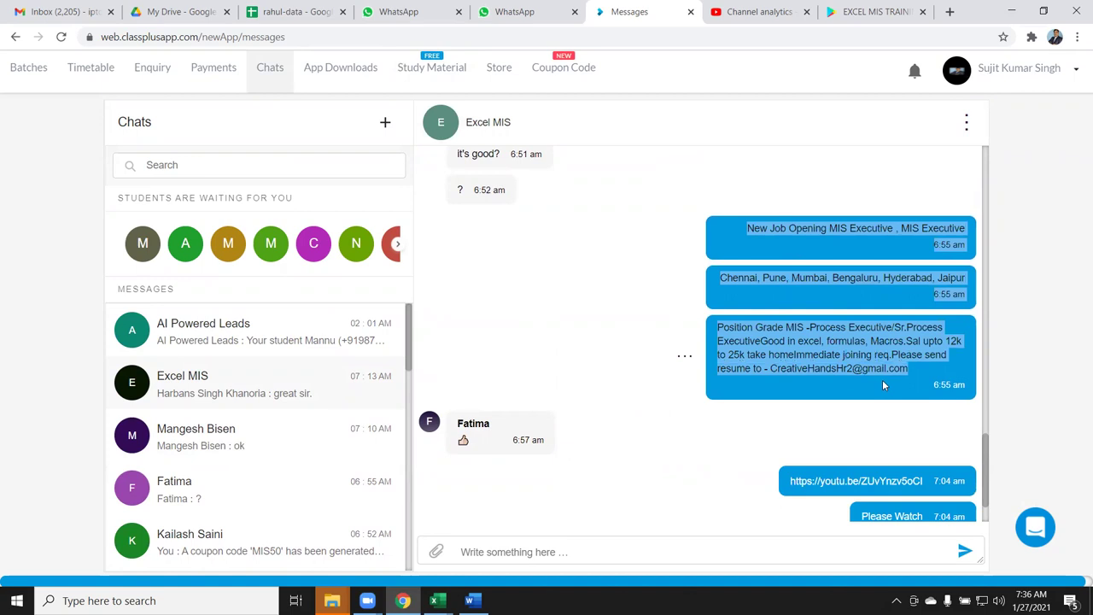
Scroll back through older Excel MIS chat messages, then return to the newest ones.
scroll(882, 382, "up", 5)
scroll(880, 381, "up", 5)
scroll(880, 381, "up", 1)
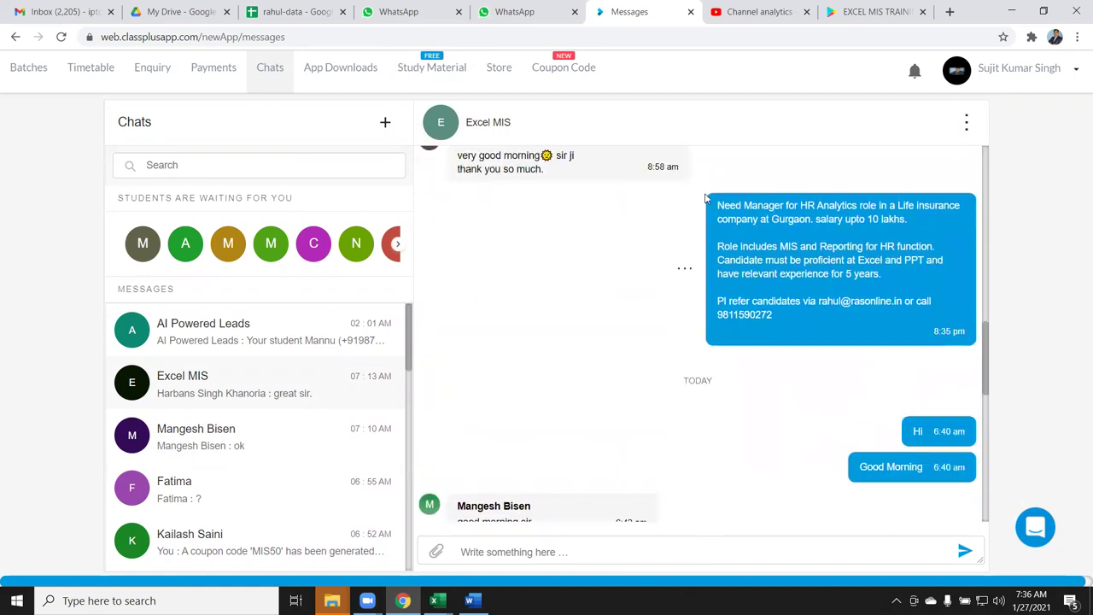
left_click_drag(705, 198, 824, 330)
scroll(824, 329, "up", 4)
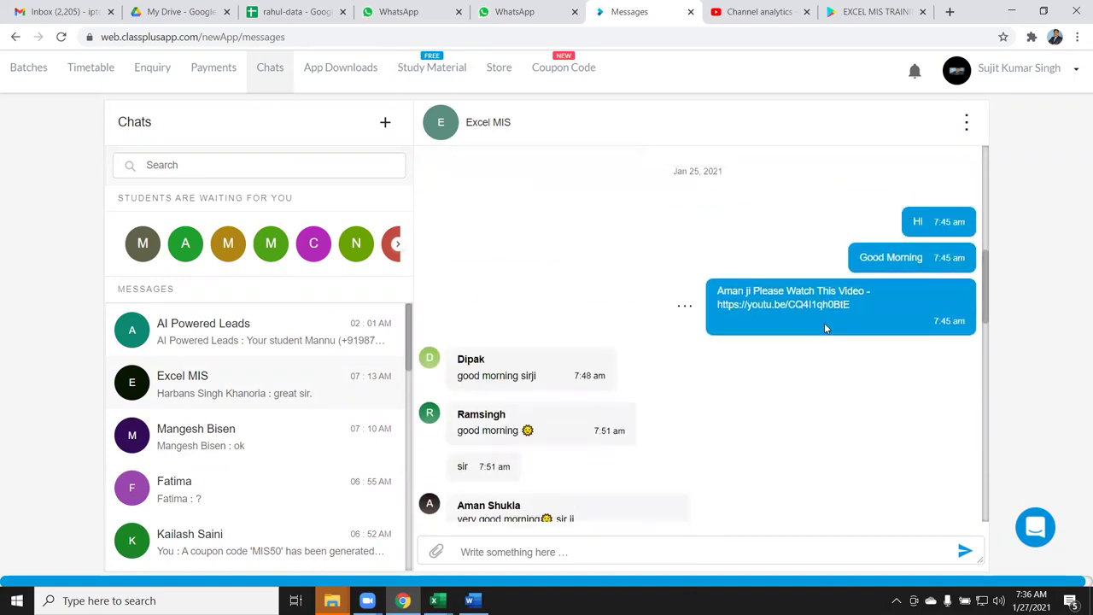
scroll(825, 328, "up", 3)
scroll(825, 328, "up", 2)
scroll(825, 328, "up", 3)
scroll(825, 328, "up", 2)
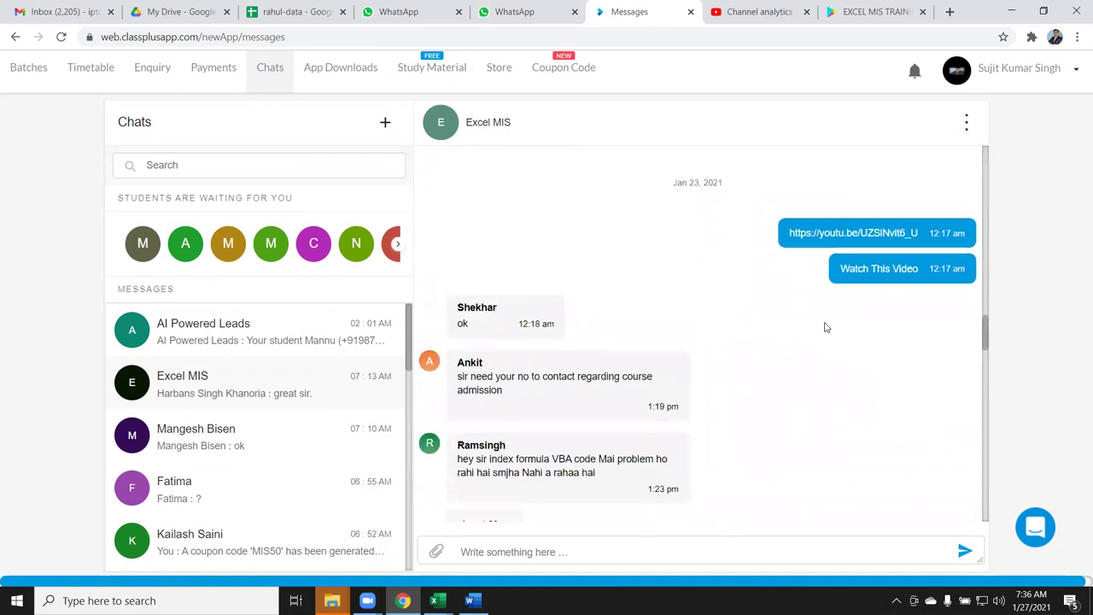
scroll(534, 308, "down", 1)
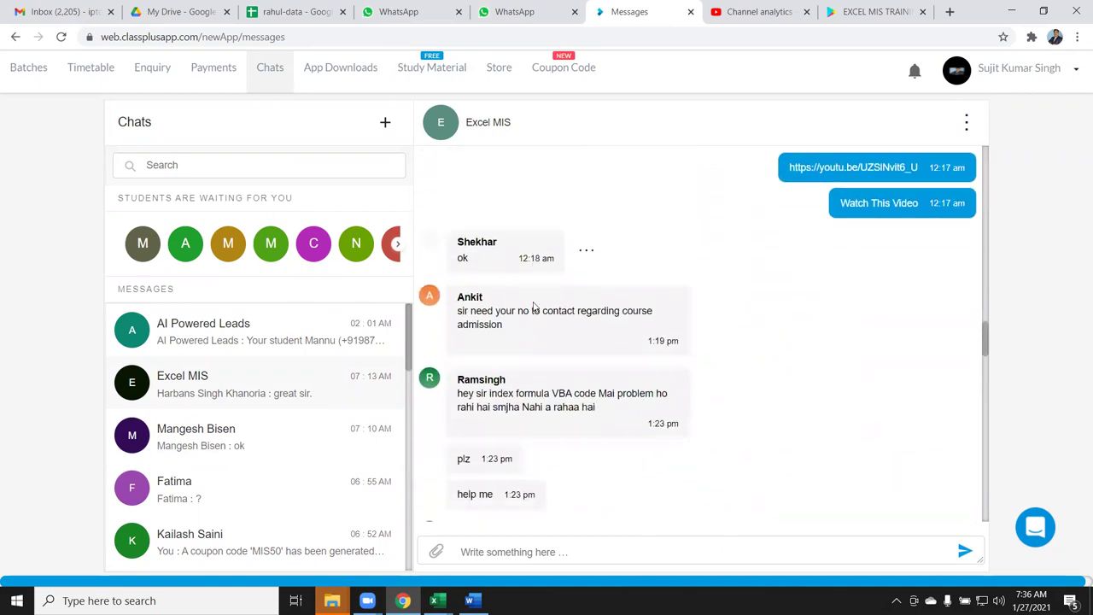
scroll(535, 307, "down", 1)
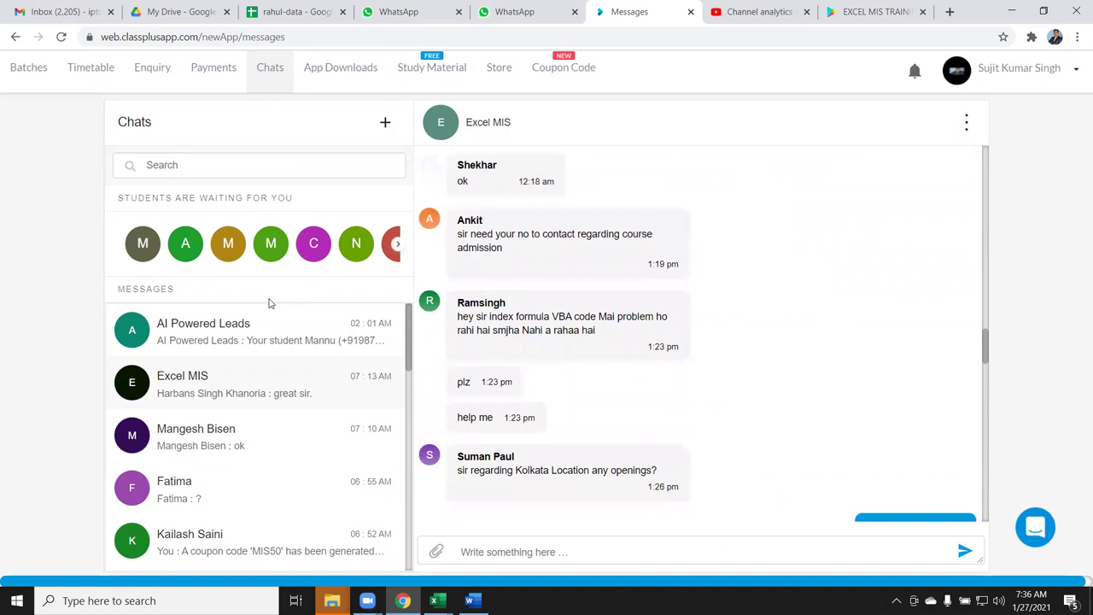
left_click(217, 371)
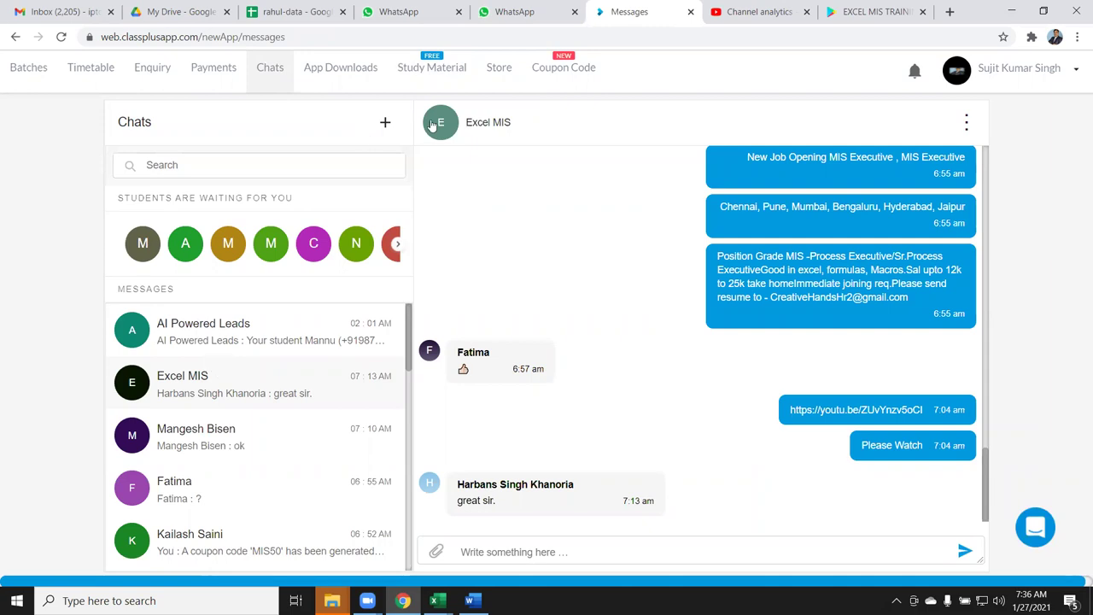
Browse the course listings on the Classplus Store page.
left_click(489, 69)
scroll(365, 280, "down", 3)
scroll(366, 282, "down", 2)
scroll(366, 282, "down", 2)
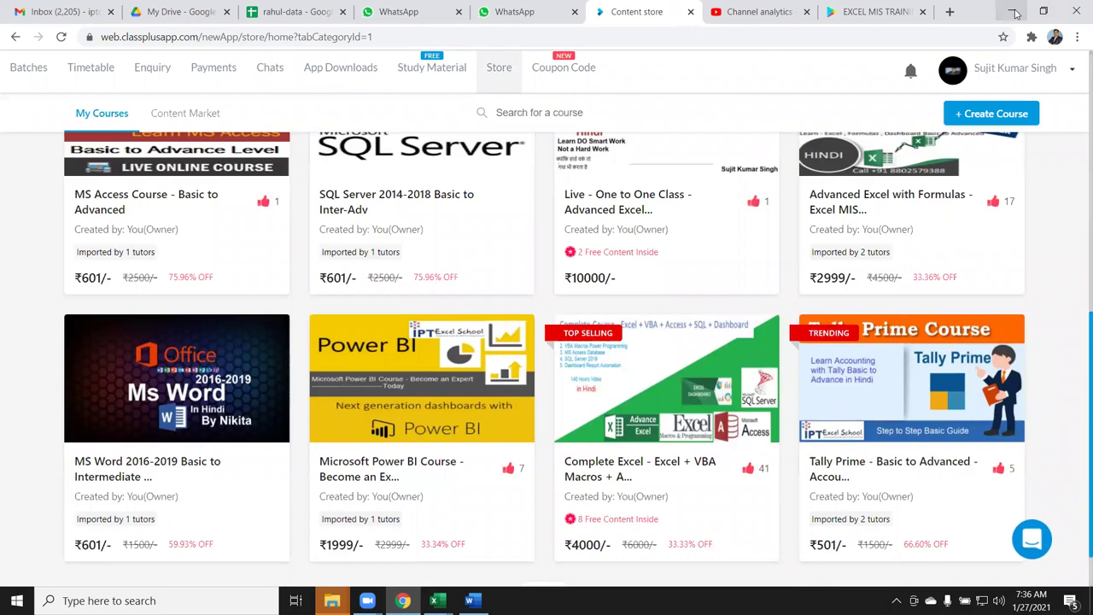
Minimise Chrome and bring the Book3 workbook back on screen.
left_click(1014, 13)
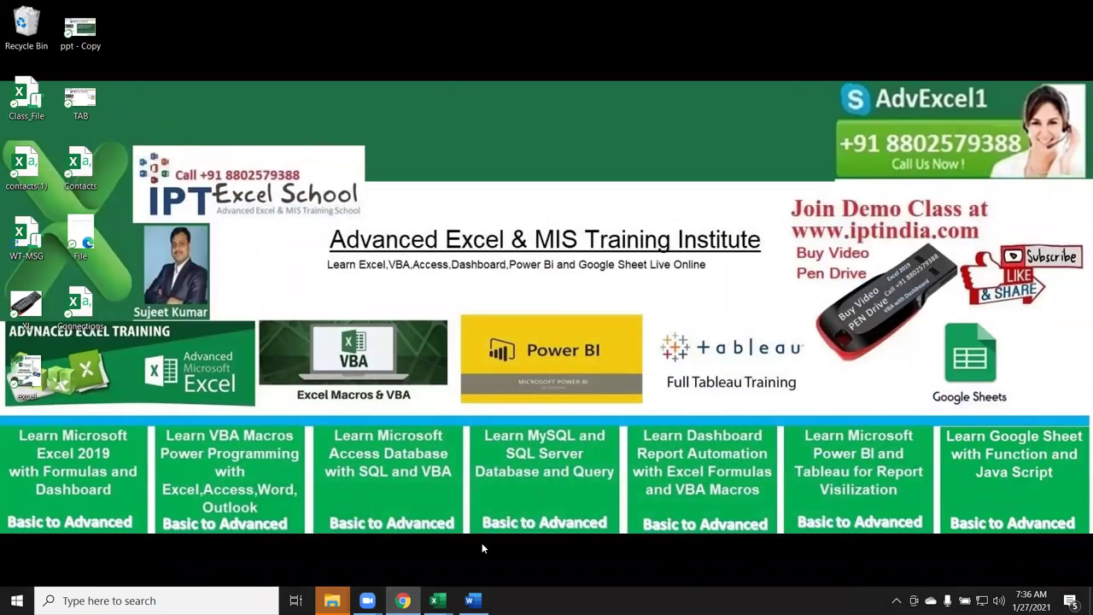
mouse_move(437, 600)
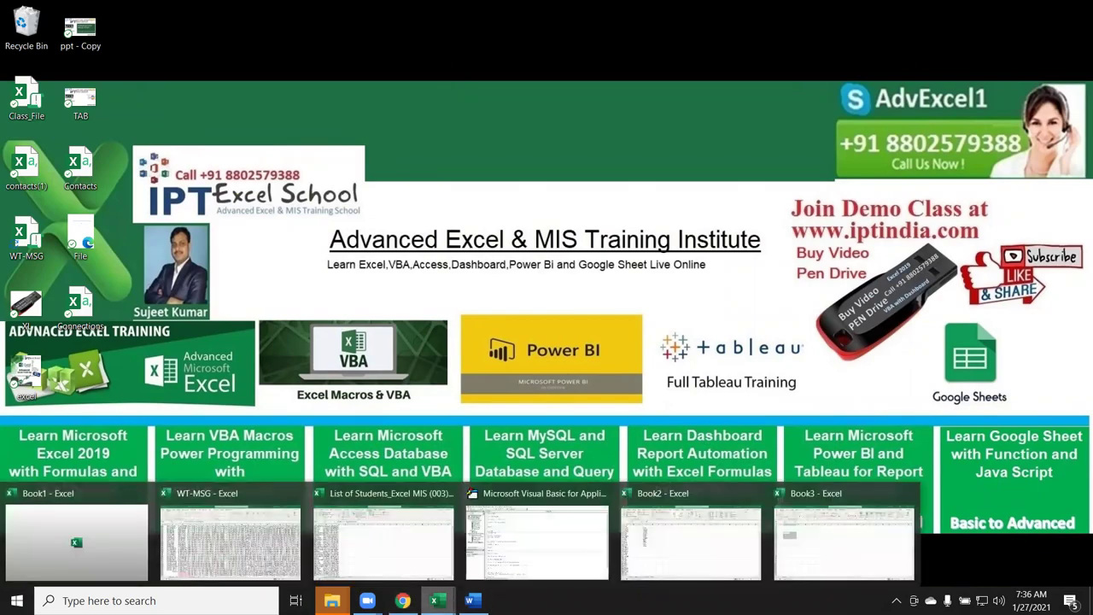
left_click(870, 569)
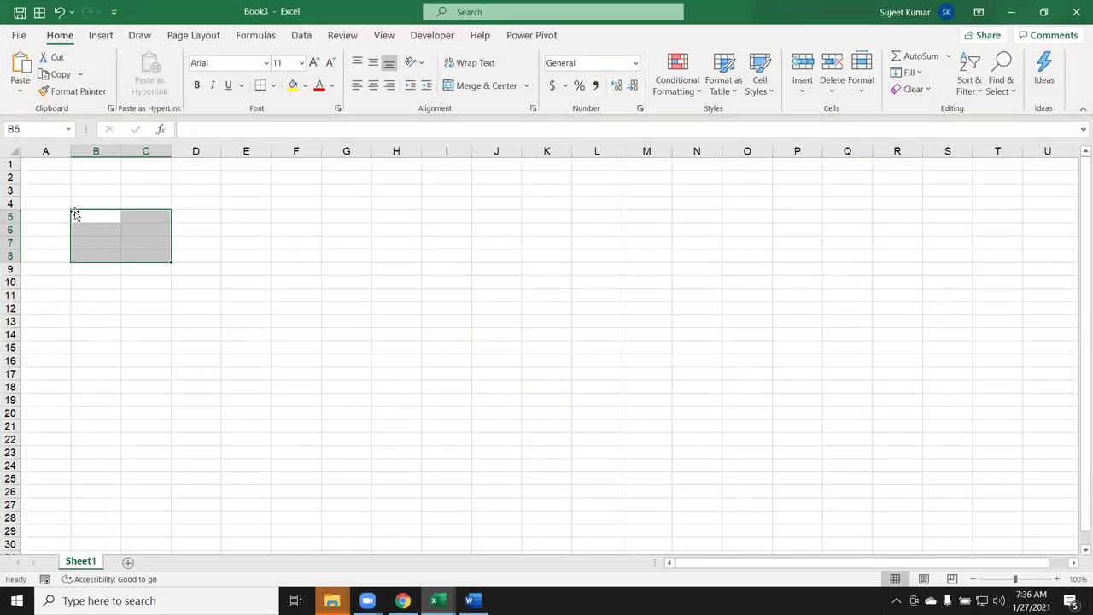
Select C10, then open Sheet1's code module via the tab's View Code option.
left_click(70, 177)
left_click(132, 278)
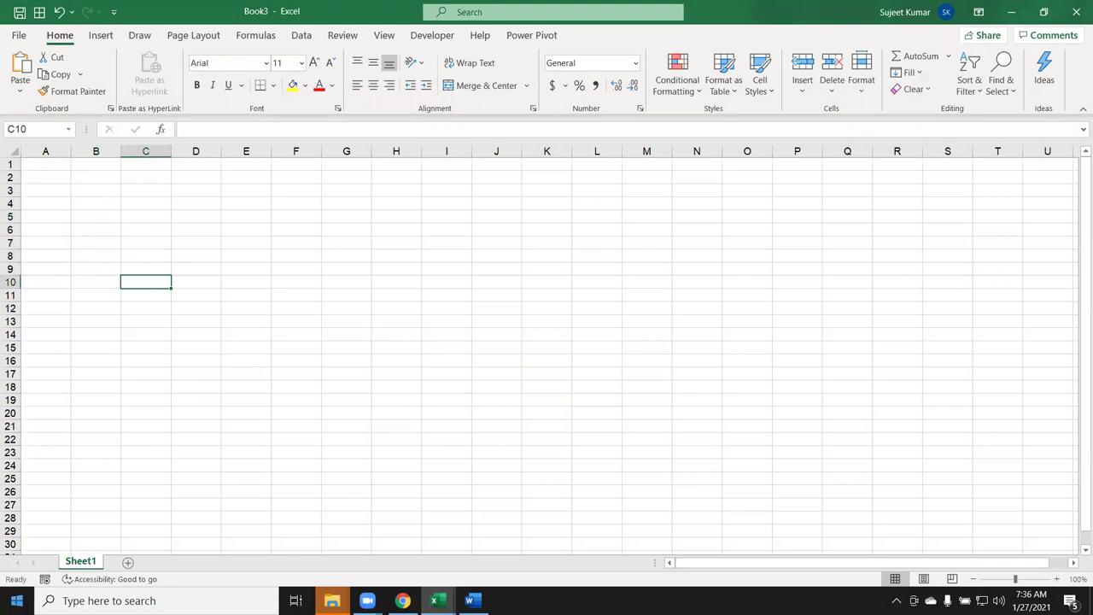
right_click(88, 560)
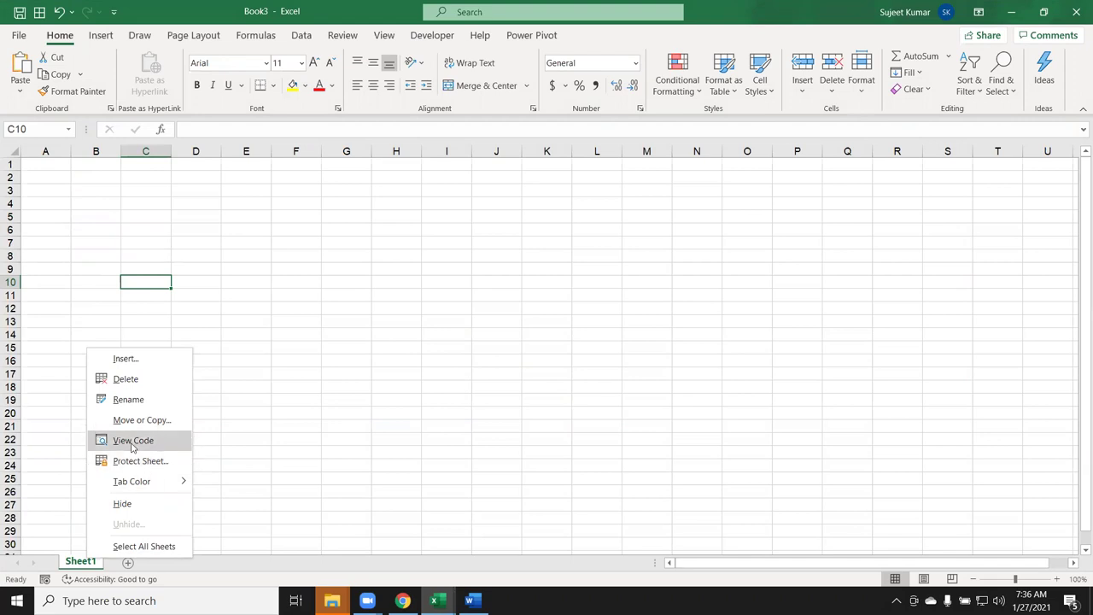
left_click(133, 440)
Create a Worksheet_Change event stub and delete the SelectionChange procedure.
left_click(171, 60)
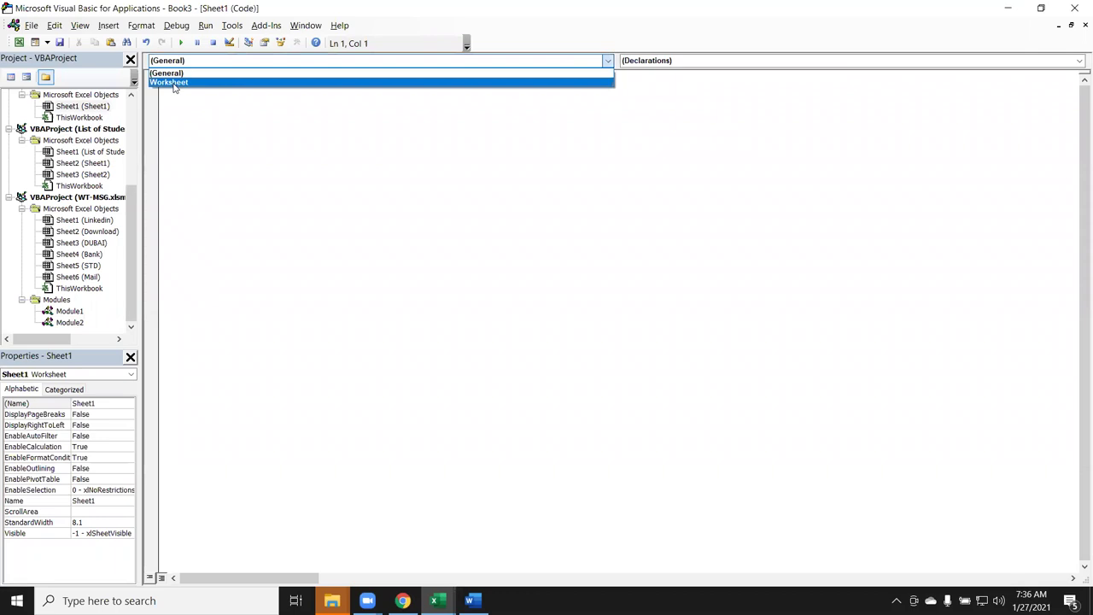
left_click(175, 83)
left_click(652, 62)
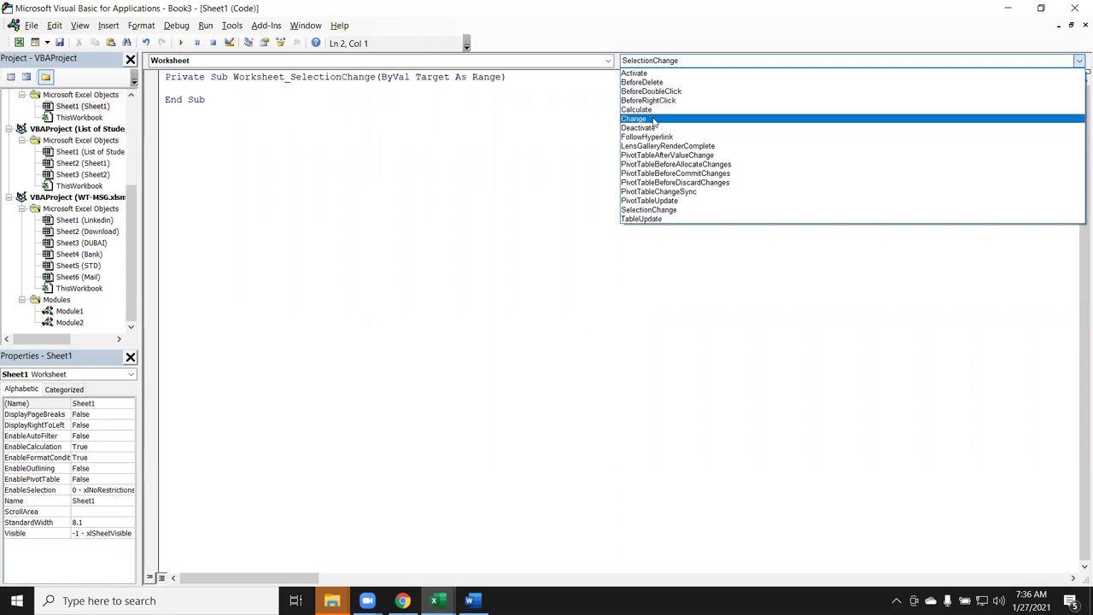
left_click(653, 122)
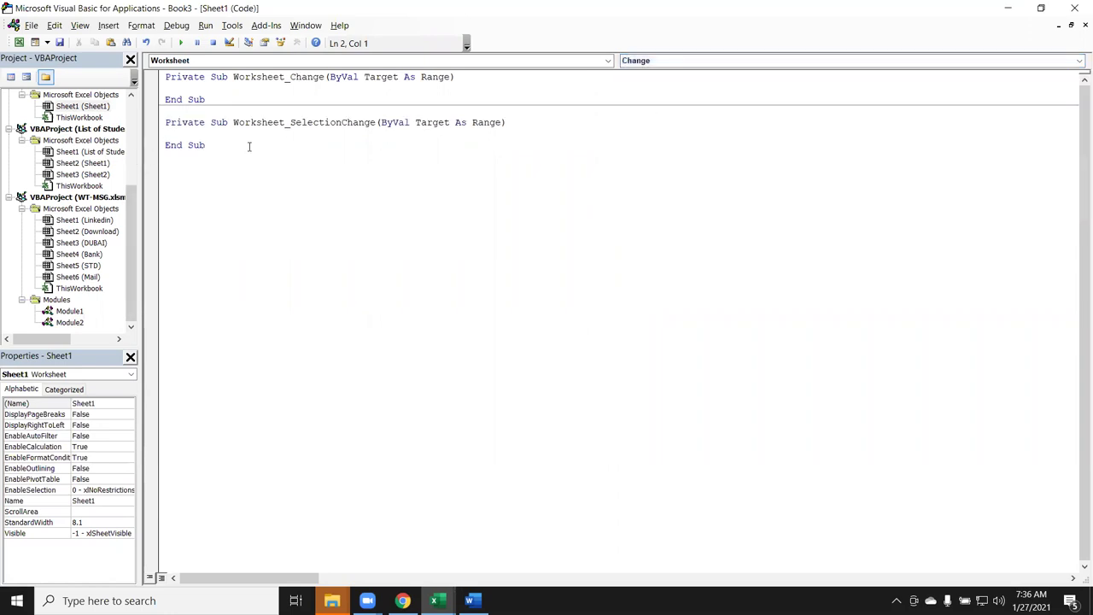
left_click_drag(247, 145, 156, 122)
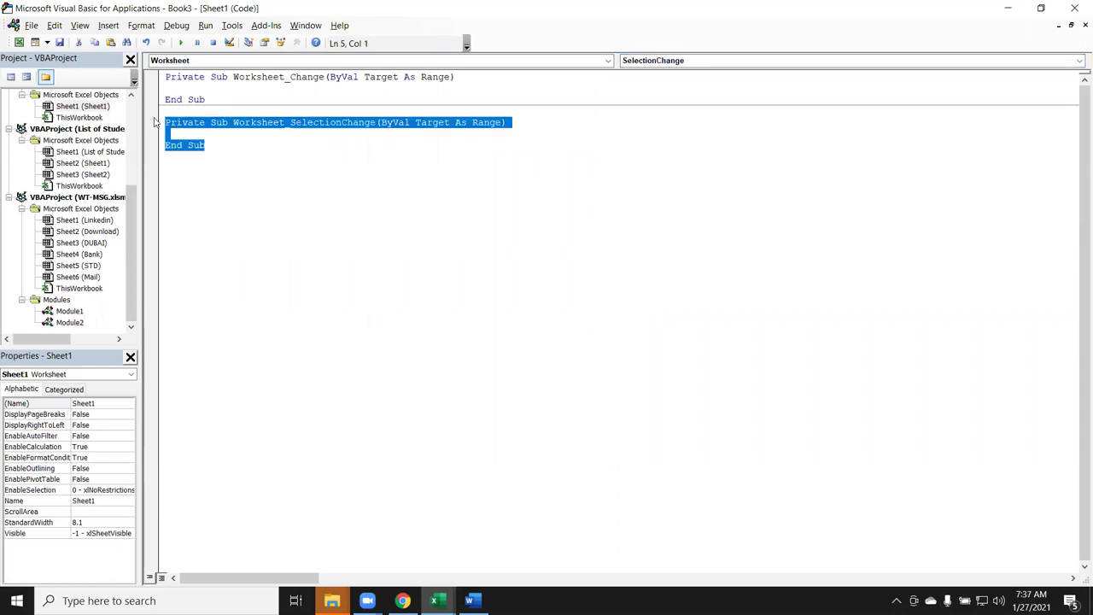
key("Delete")
Write Target.Value = UCase(Target.Value) inside Worksheet_Change.
left_click(190, 88)
key("Return")
key("Return")
key("Up")
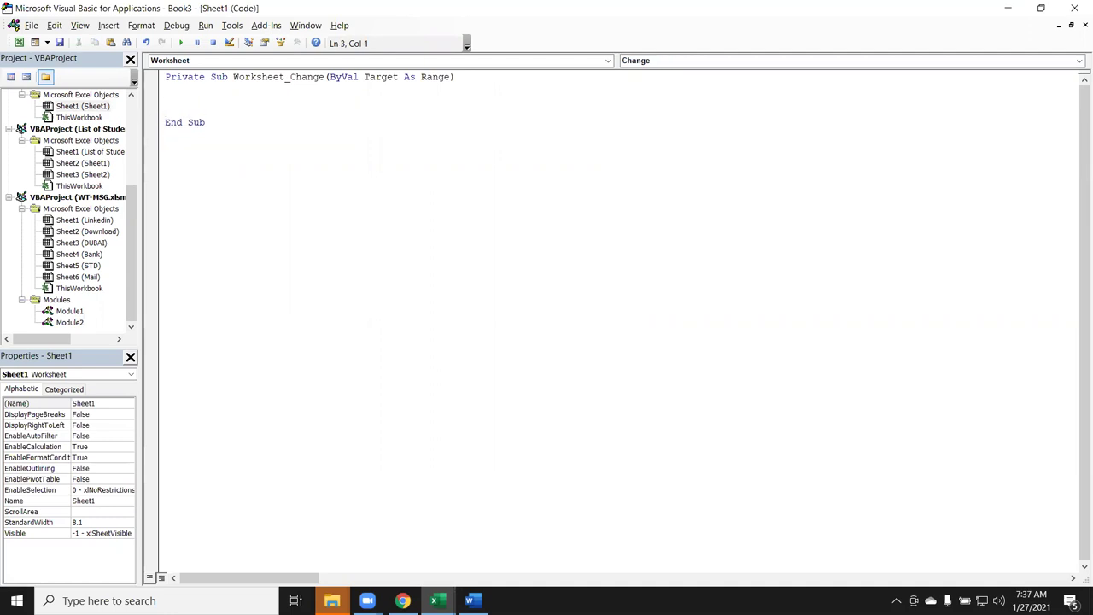
type("t")
type("r")
type("ge")
type("t")
type(".v")
key("Down")
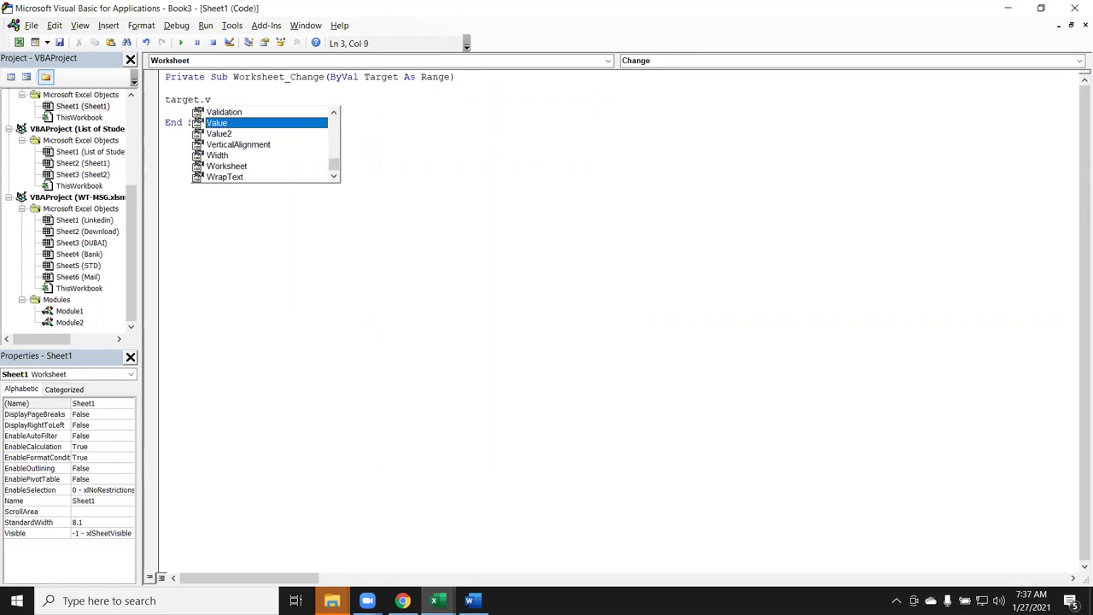
key("Tab")
type("=ucase")
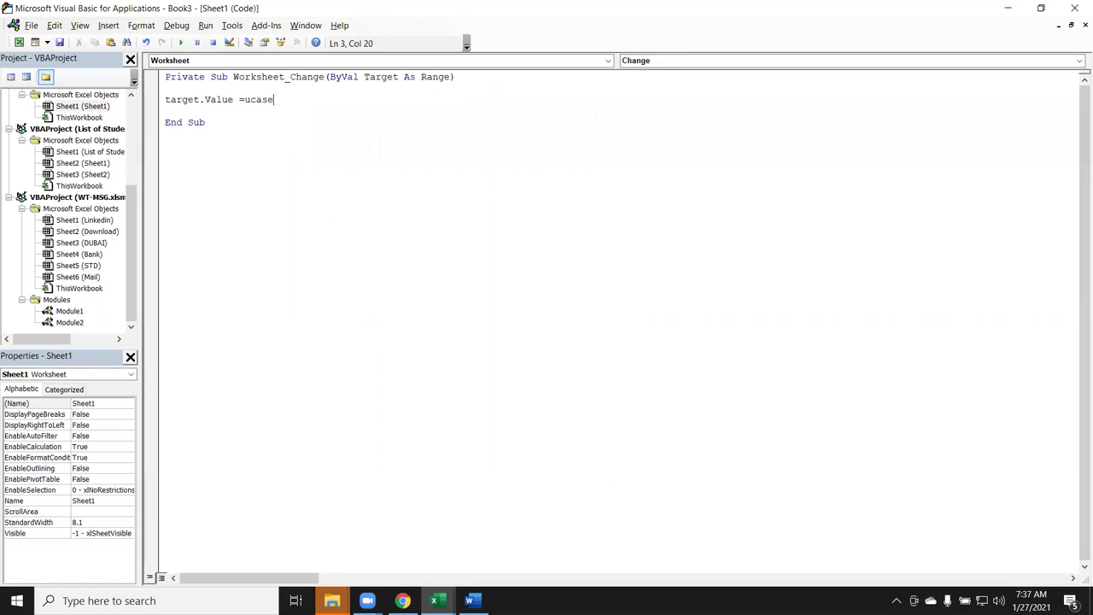
type("(ta")
type("rget.val")
key("Tab")
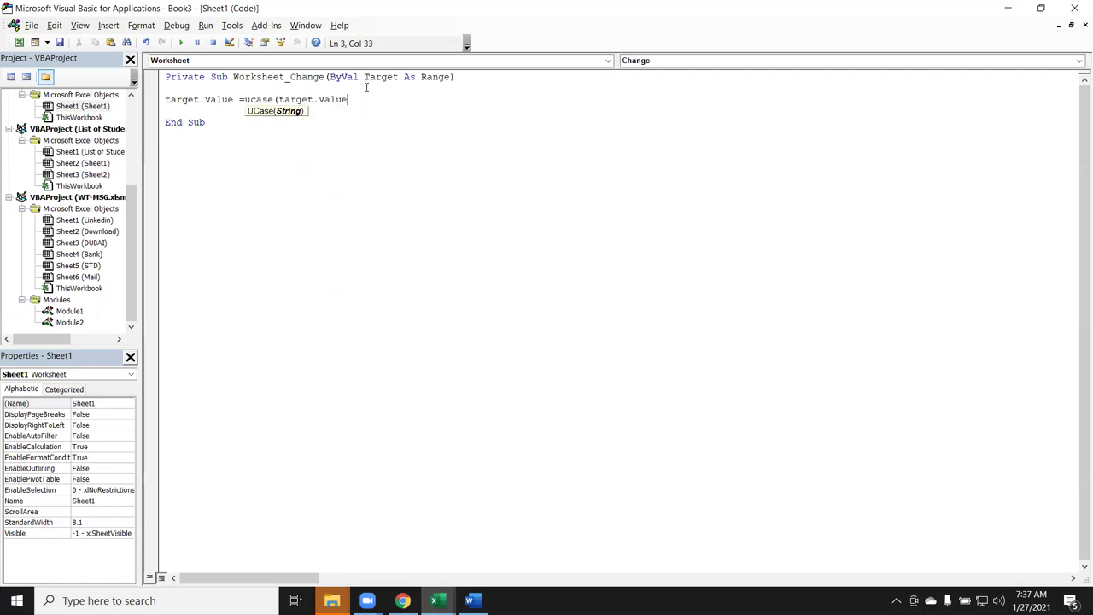
type(")")
key("Return")
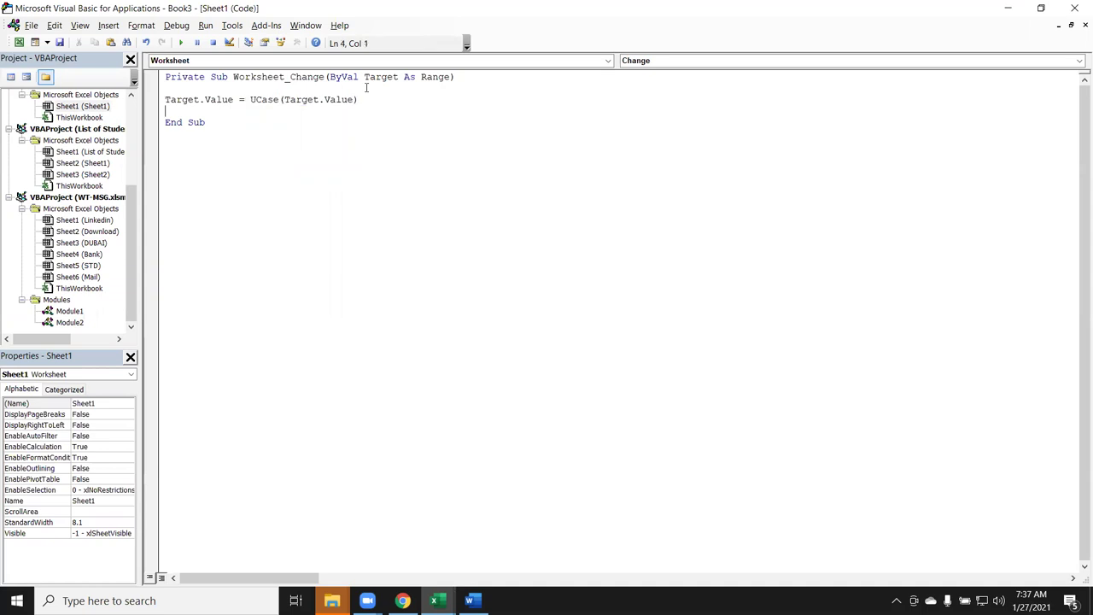
Point out the Worksheet_Change name and Target line, then add a blank line above the statement.
left_click(301, 77)
double_click(301, 77)
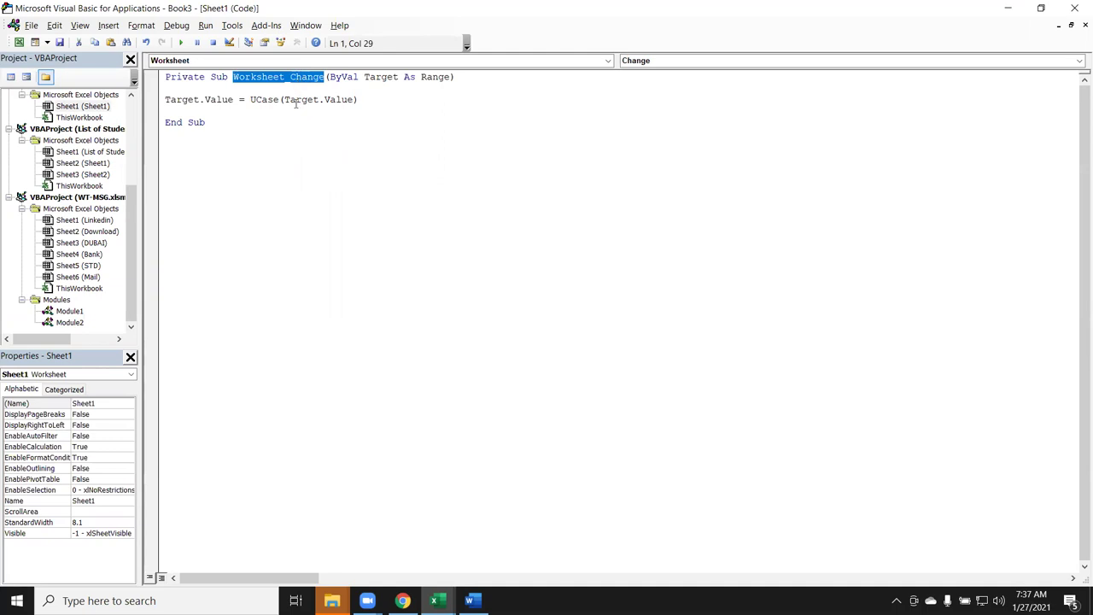
left_click(295, 100)
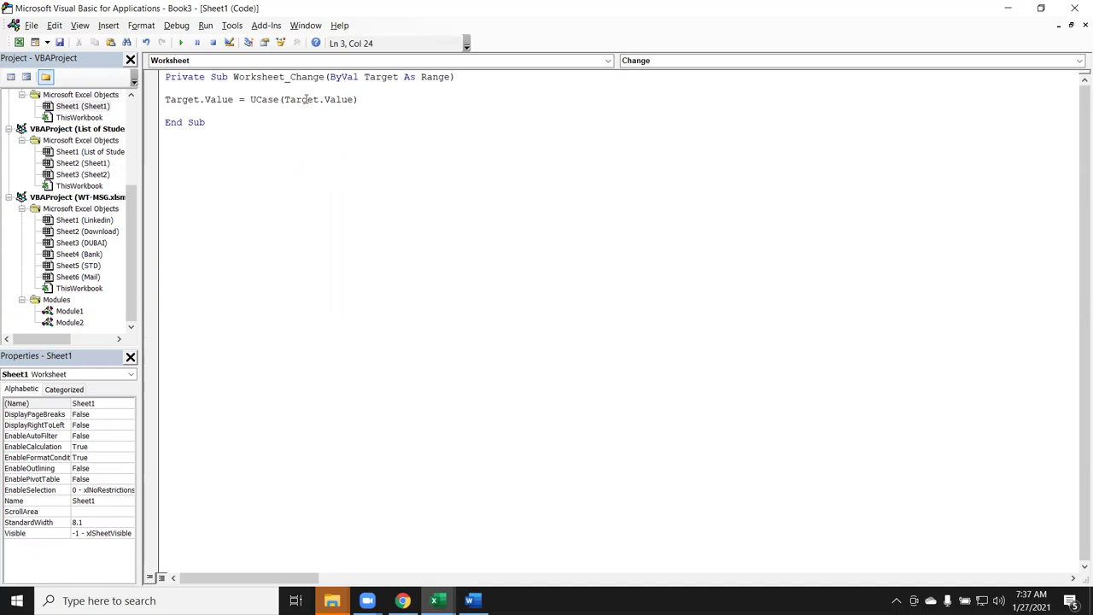
key("Up")
key("Down")
key("Up")
key("Return")
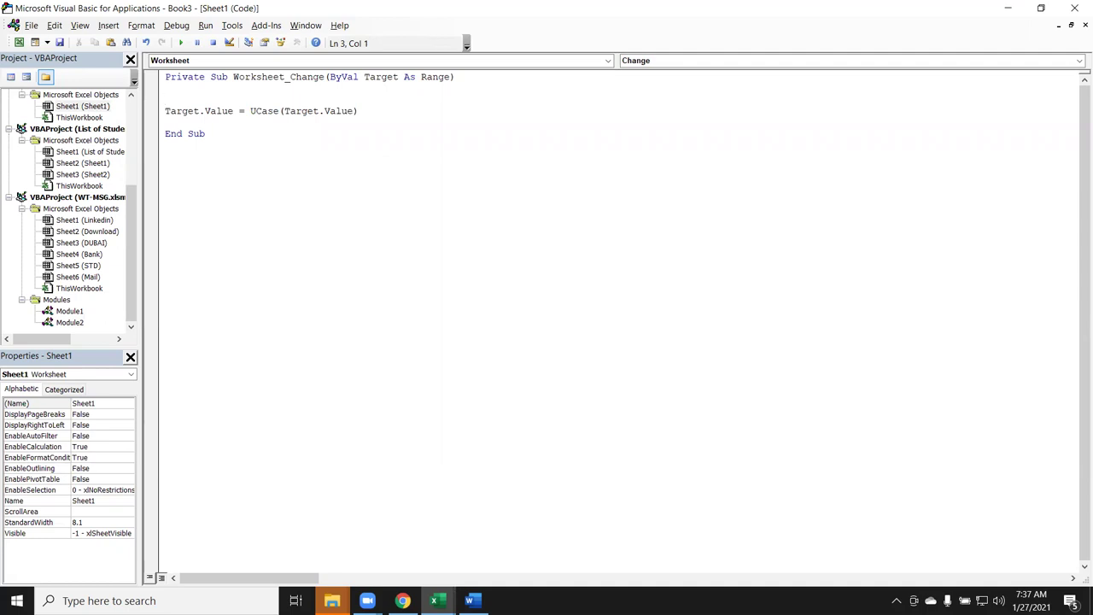
Add Application.EnableEvents = False above the UCase line.
type("P")
key("BackSpace")
type("application.")
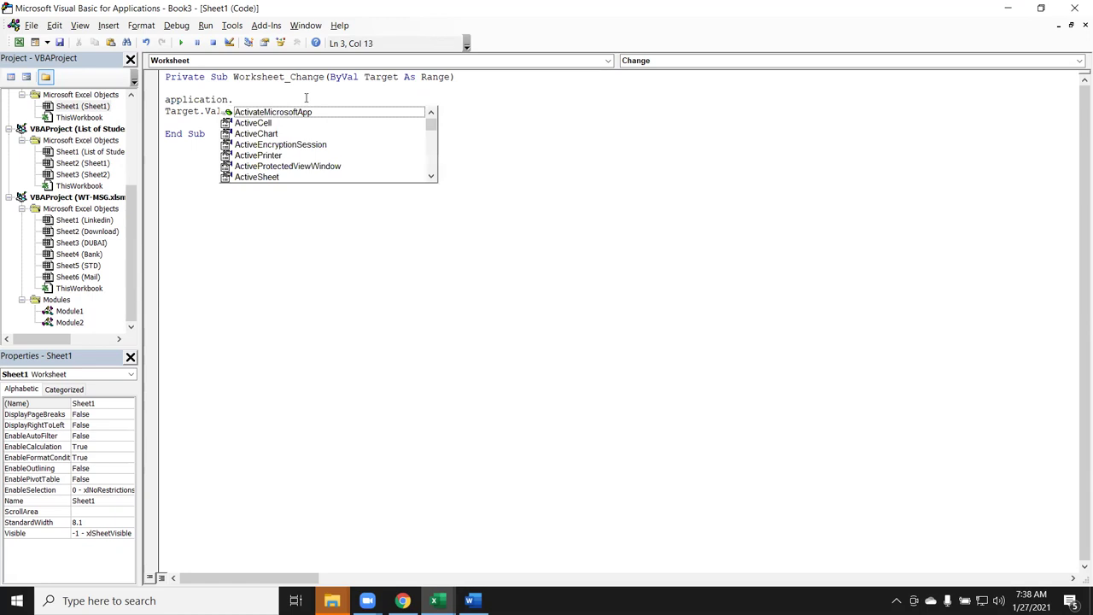
type("en")
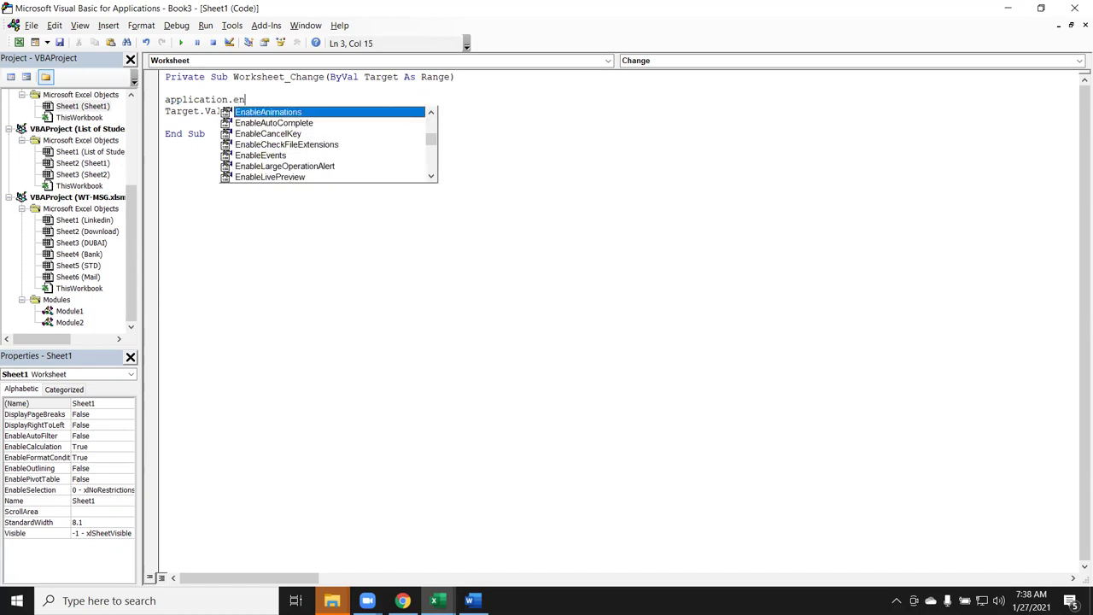
key("Down")
key("Down")
key("Down")
key("Down")
key("Tab")
type("=")
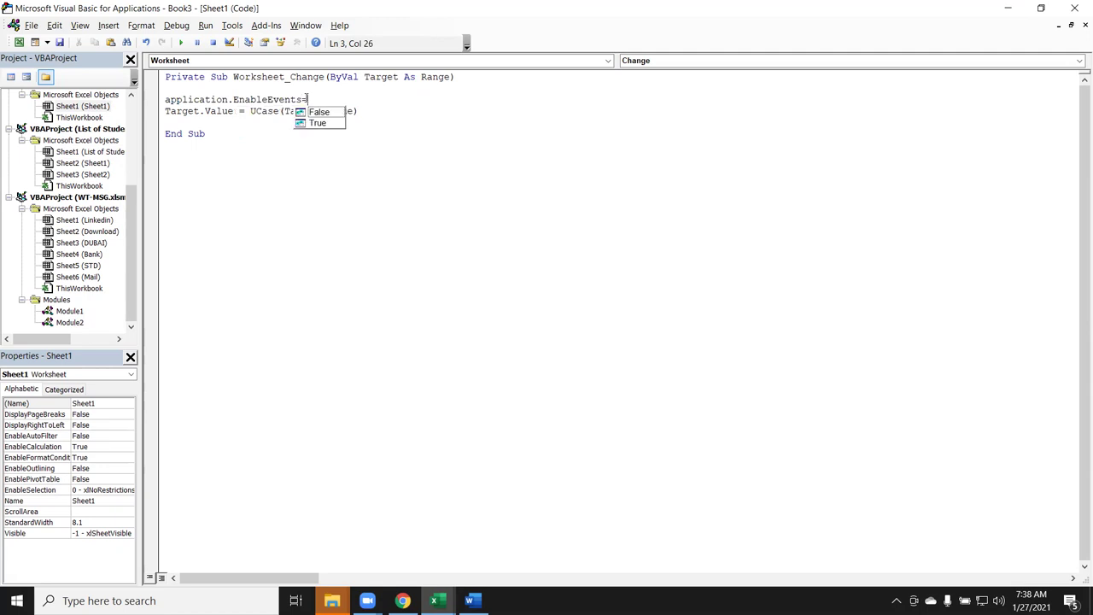
key("Tab")
Copy that line below the UCase statement and change it to Application.EnableEvents = True.
left_click(218, 121)
left_click_drag(349, 100, 137, 101)
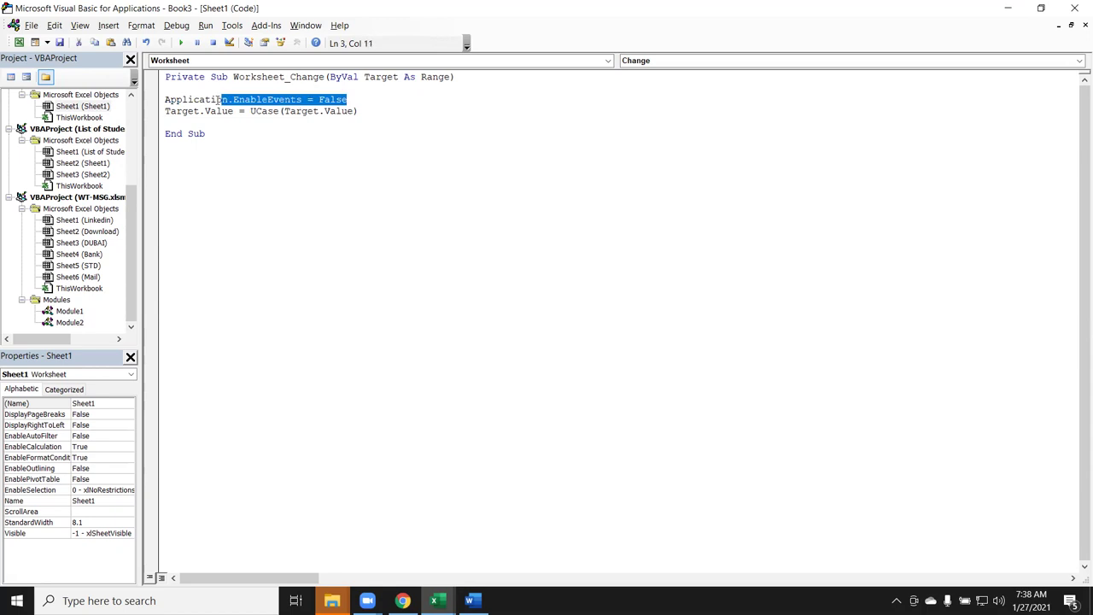
left_click(171, 121)
type("Application.EnableEvents = False")
key("BackSpace")
key("BackSpace")
key("BackSpace")
key("BackSpace")
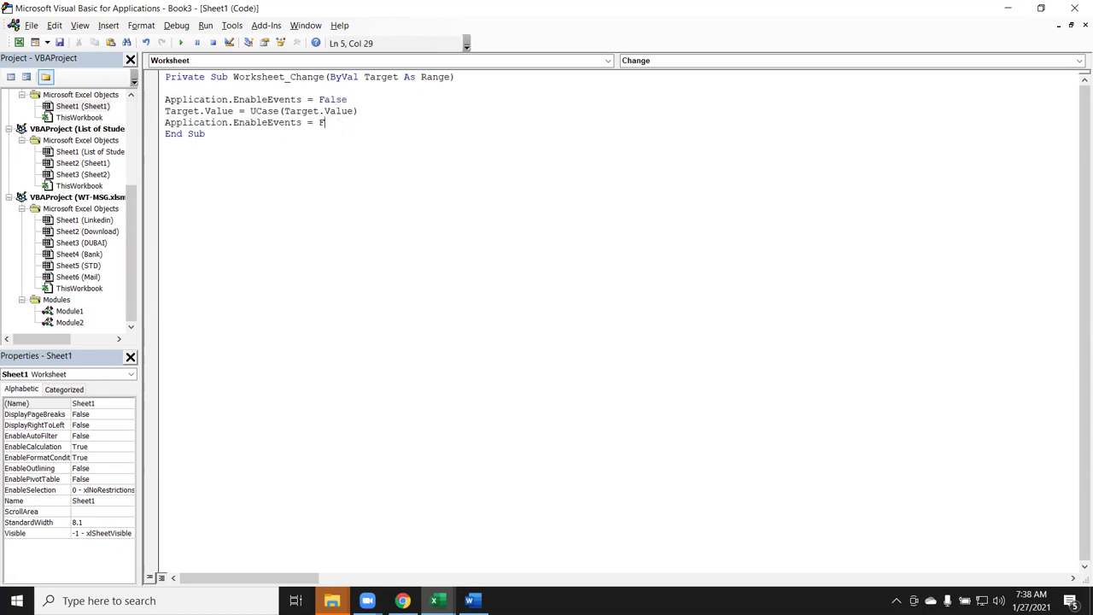
key("BackSpace")
type("true")
left_click(206, 134)
Back on Sheet1, type a first name in C6 and a full name in C7.
key("alt+F11")
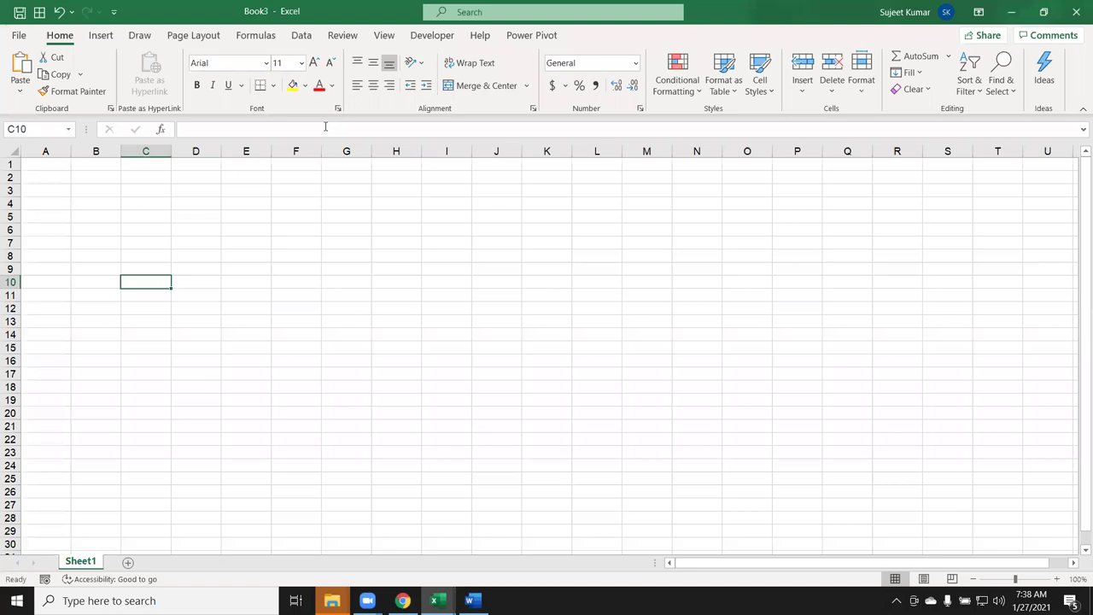
left_click(163, 227)
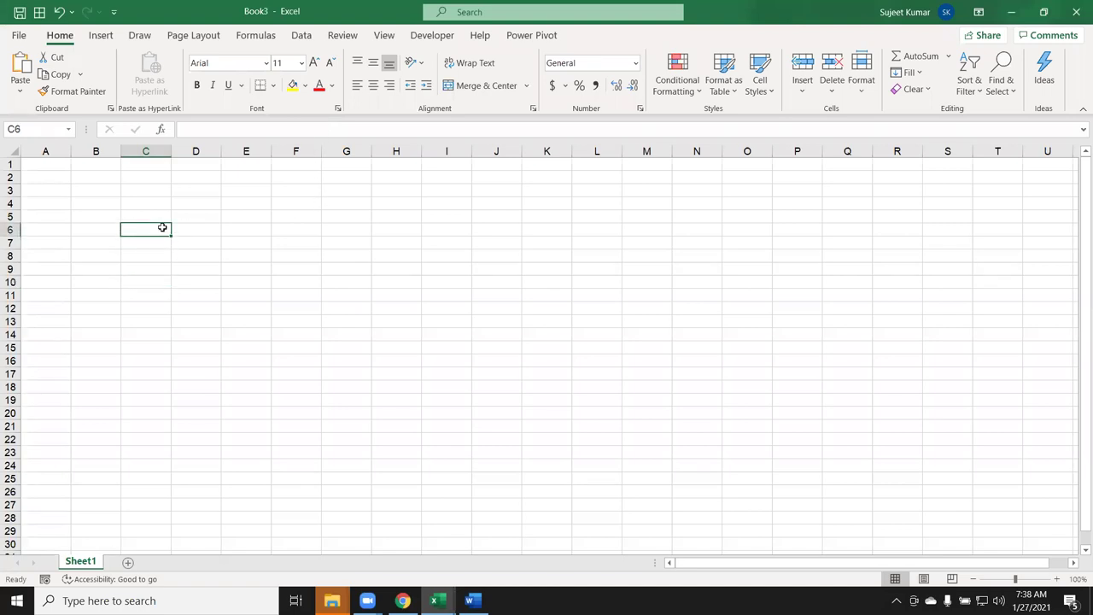
type("Ravi")
key("Return")
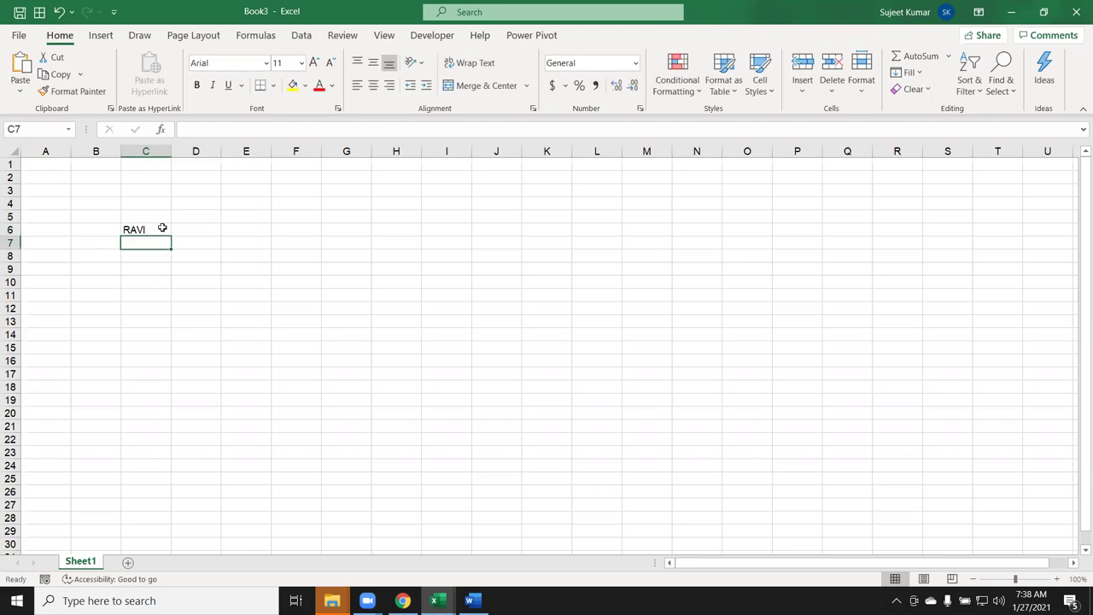
type("Om Pra")
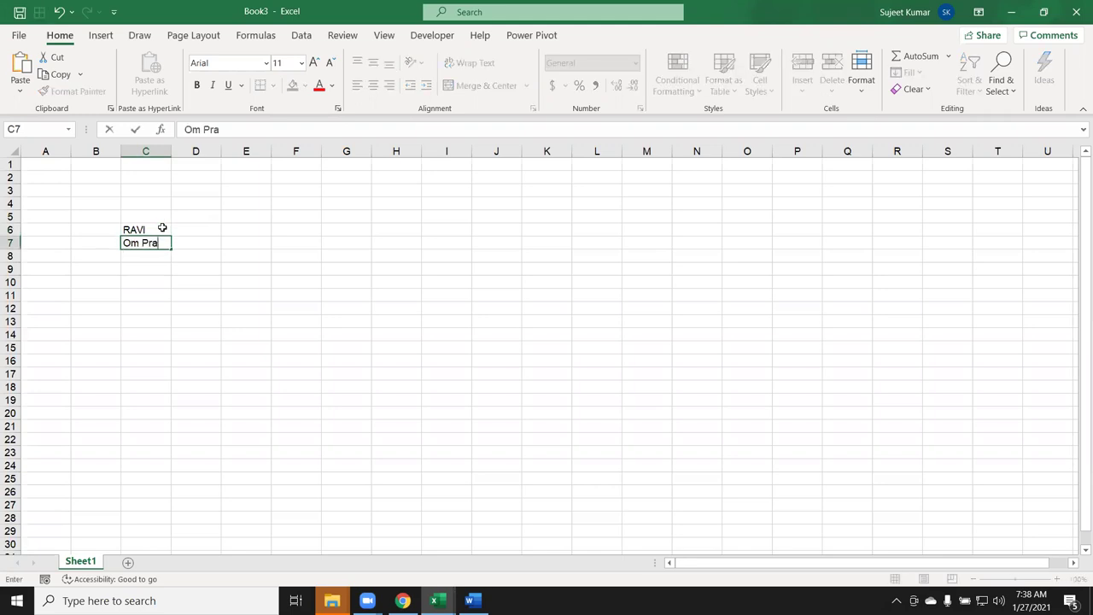
type("kasj")
key("BackSpace")
type("h")
key("BackSpace")
type("h Sharma")
key("Return")
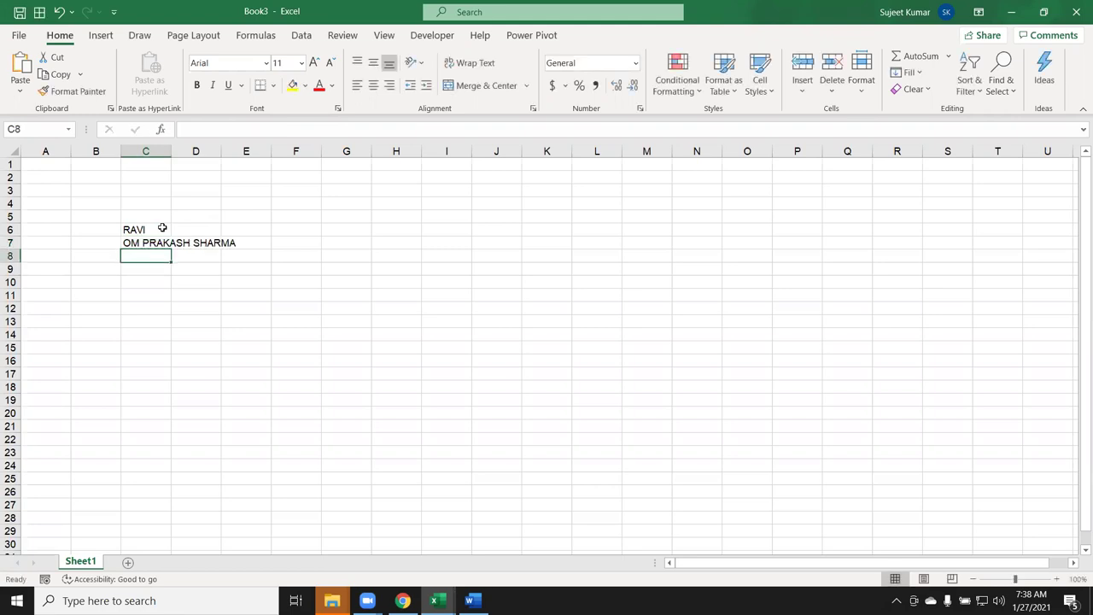
Type a lowercase name in H8, which the macro turns to capitals.
left_click(373, 255)
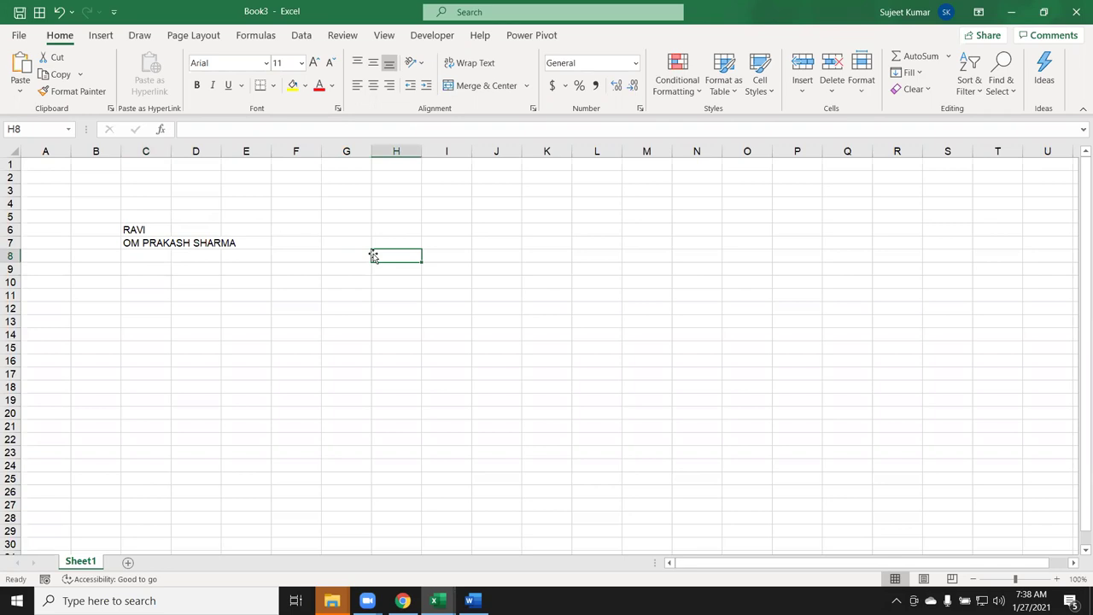
type("pappu")
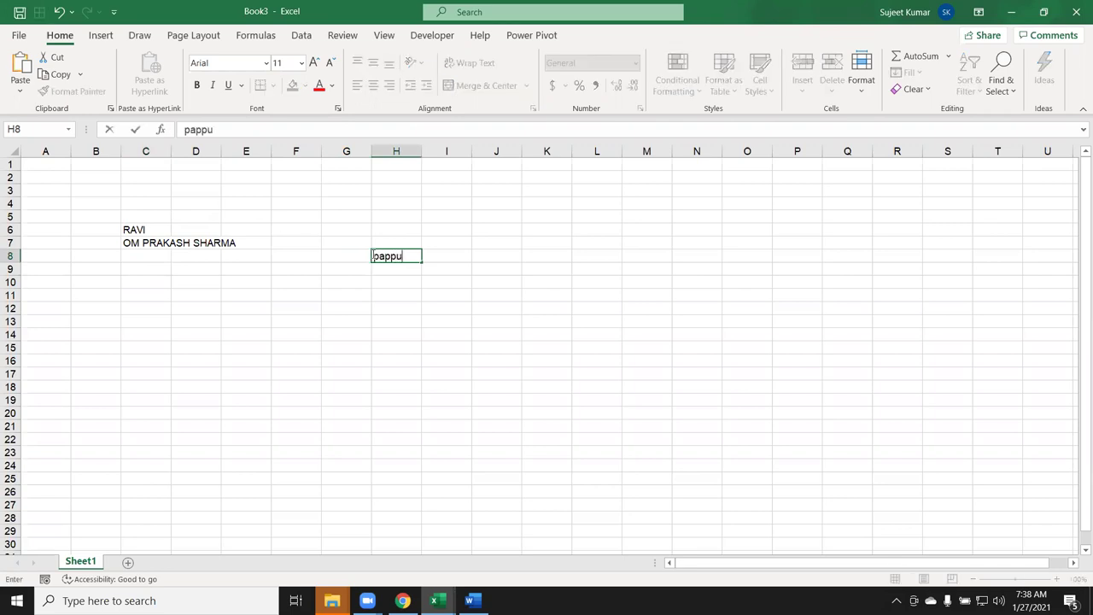
key("Return")
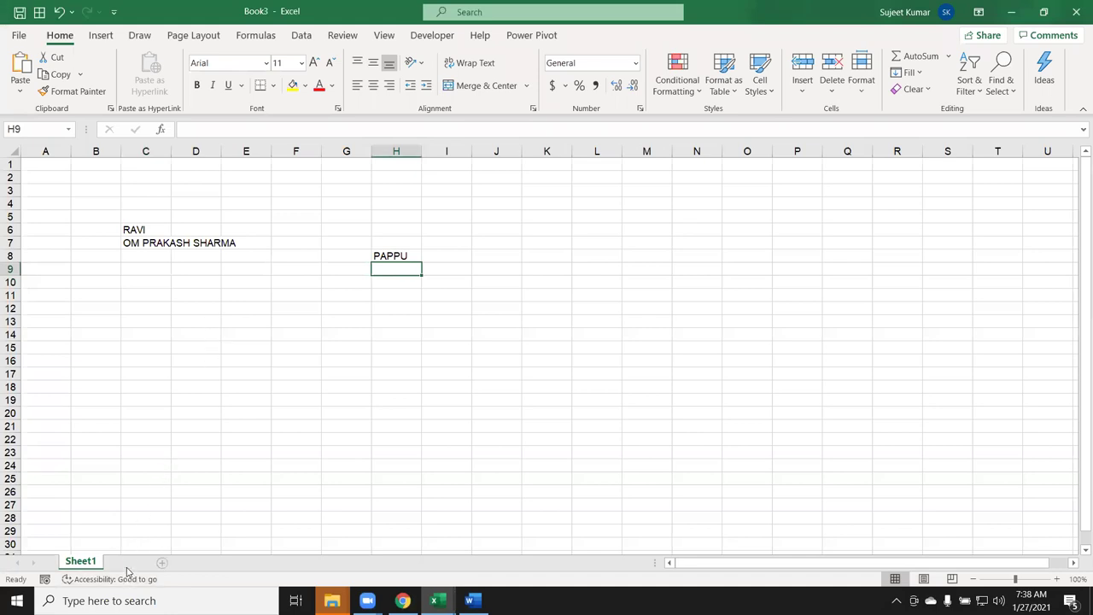
left_click(128, 563)
Enter 'Uday' in Sheet2 B5 and paste it into Sheet1 E17, where it turns uppercase.
left_click(105, 222)
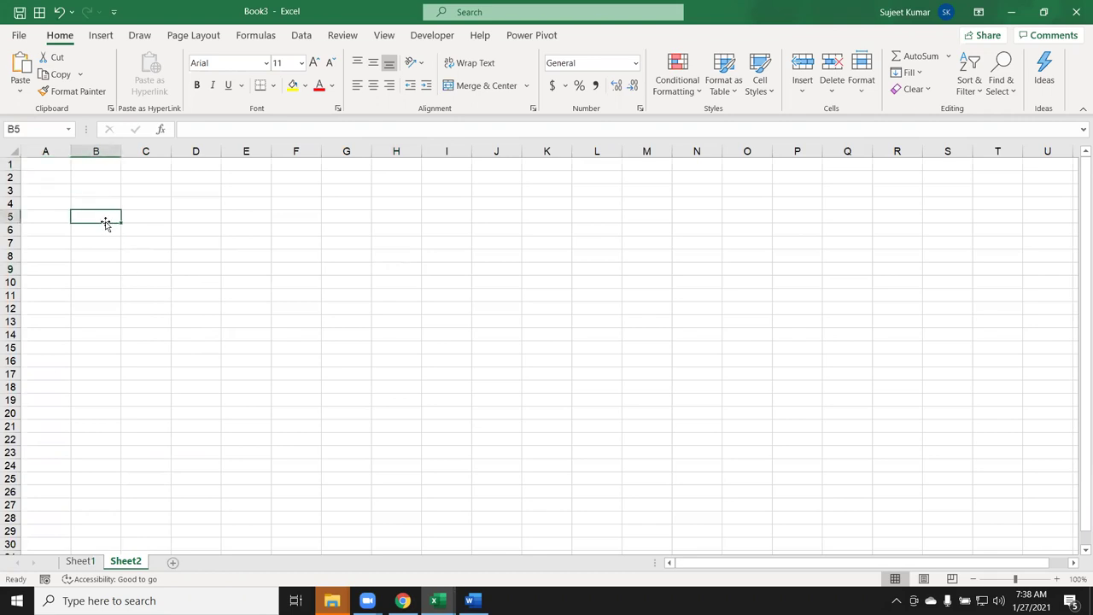
type("Uday")
key("Return")
left_click(106, 222)
key("ctrl+c")
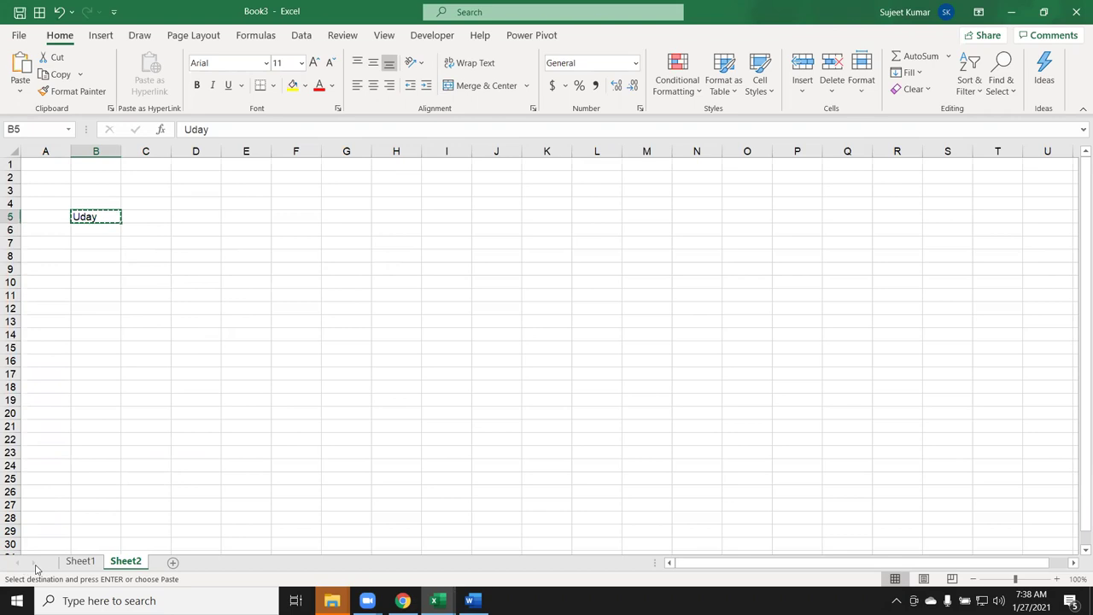
left_click(80, 561)
left_click(228, 374)
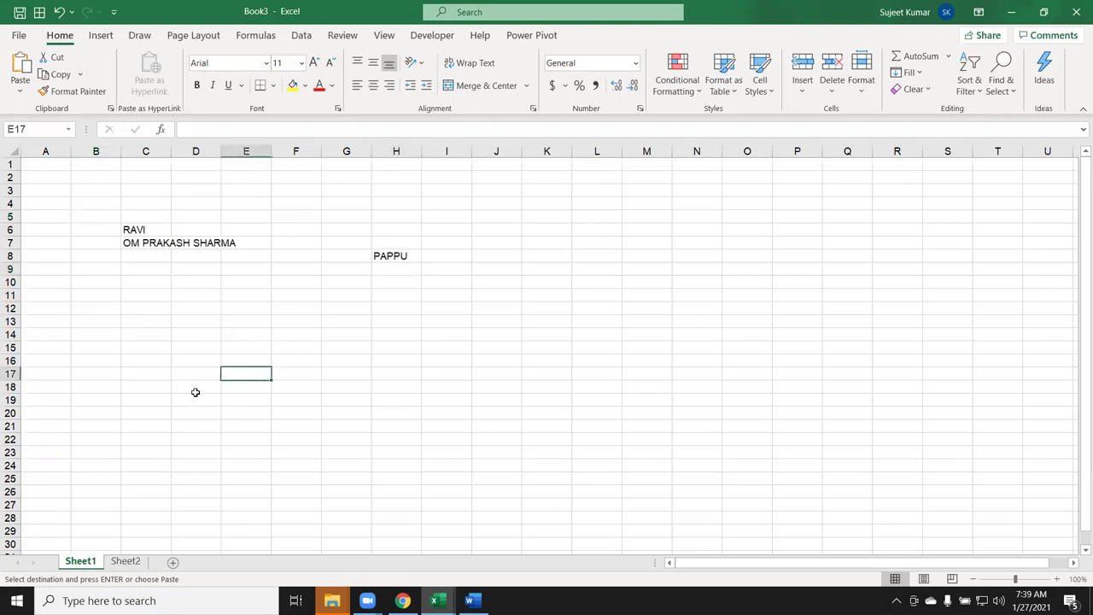
key("ctrl+v")
Fill B5:B11 with seven names, paste them at Sheet1 I11, and debug the Type mismatch error.
left_click(125, 561)
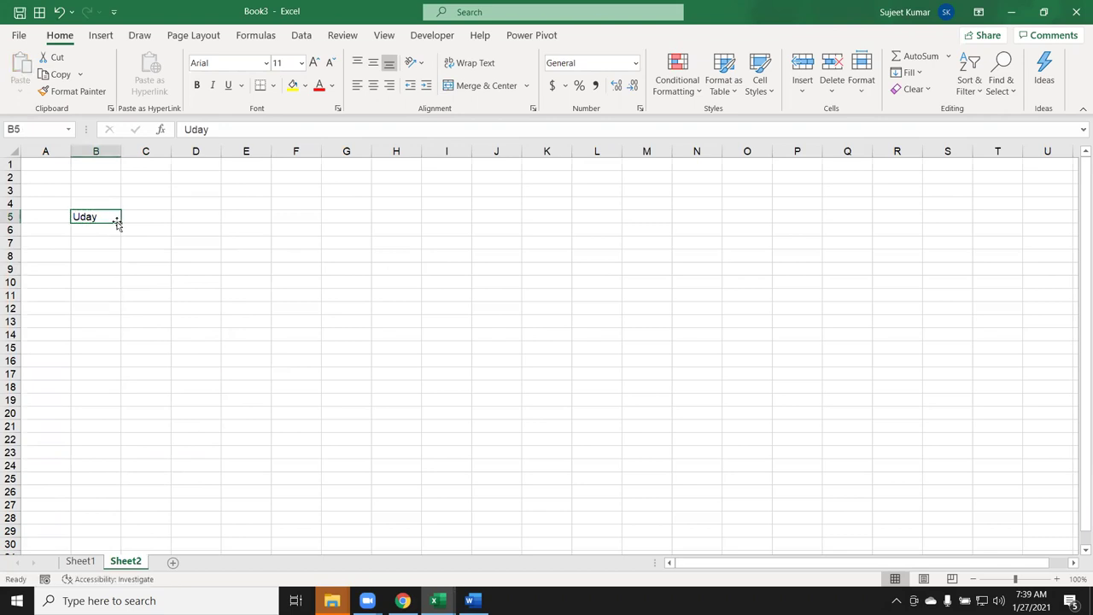
left_click_drag(122, 223, 121, 301)
key("ctrl+c")
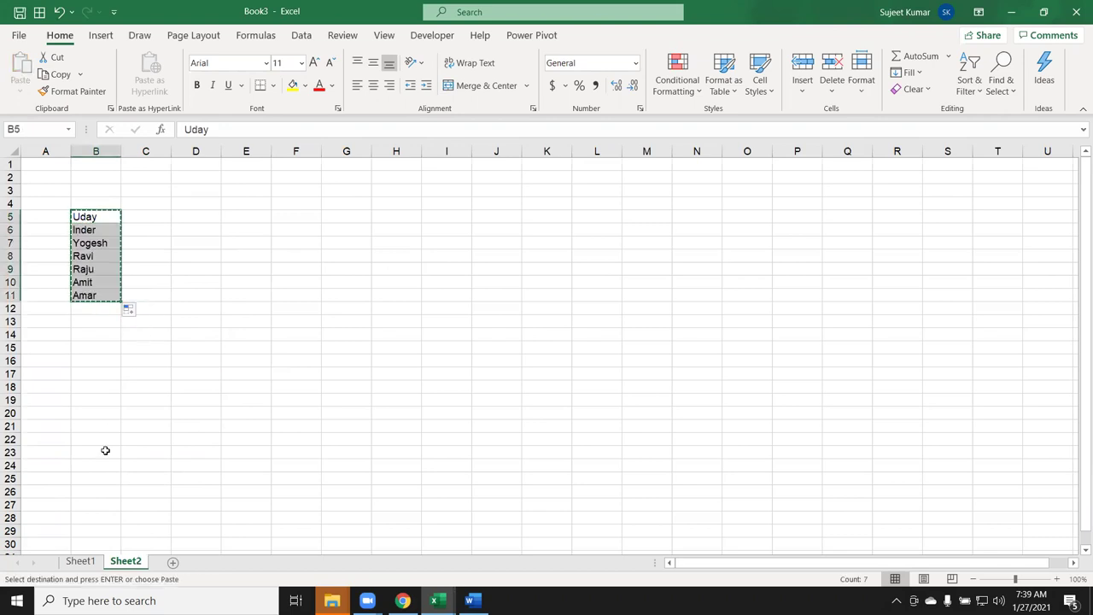
left_click(80, 561)
left_click(437, 300)
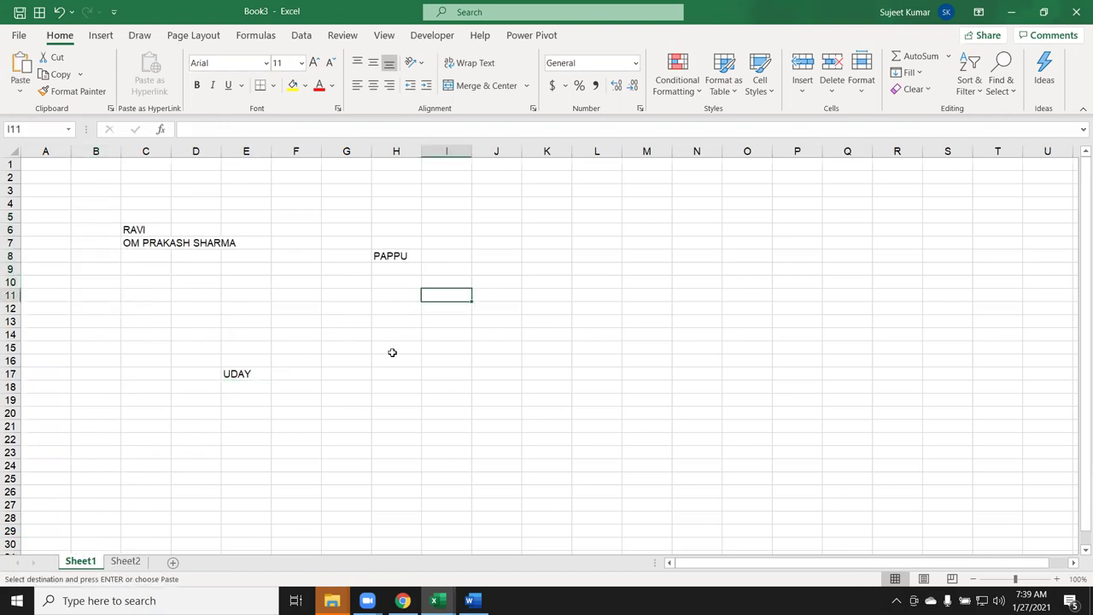
key("ctrl+v")
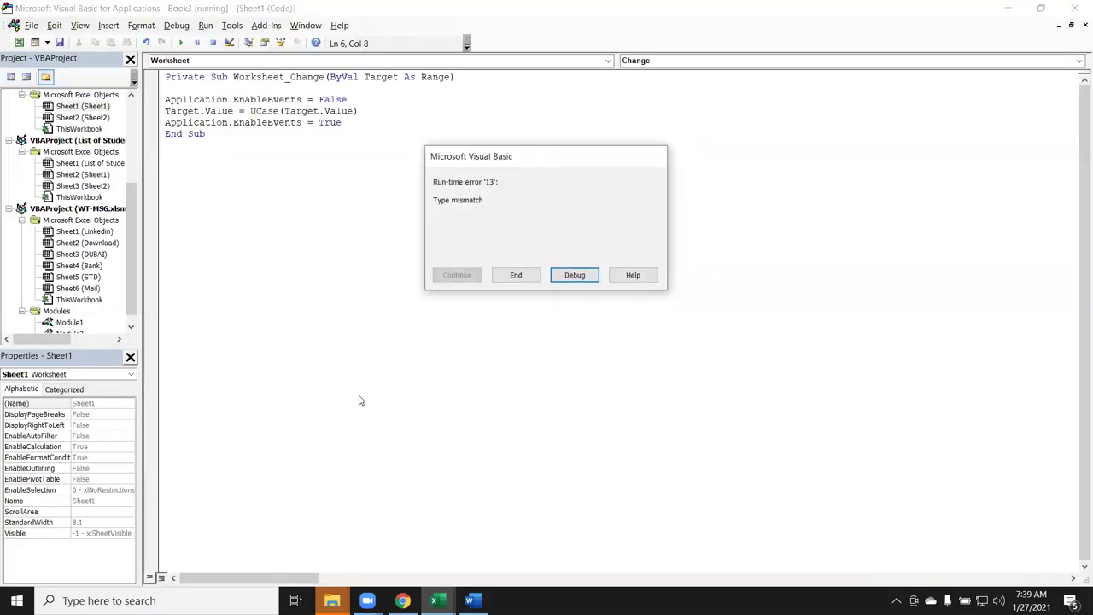
left_click(575, 275)
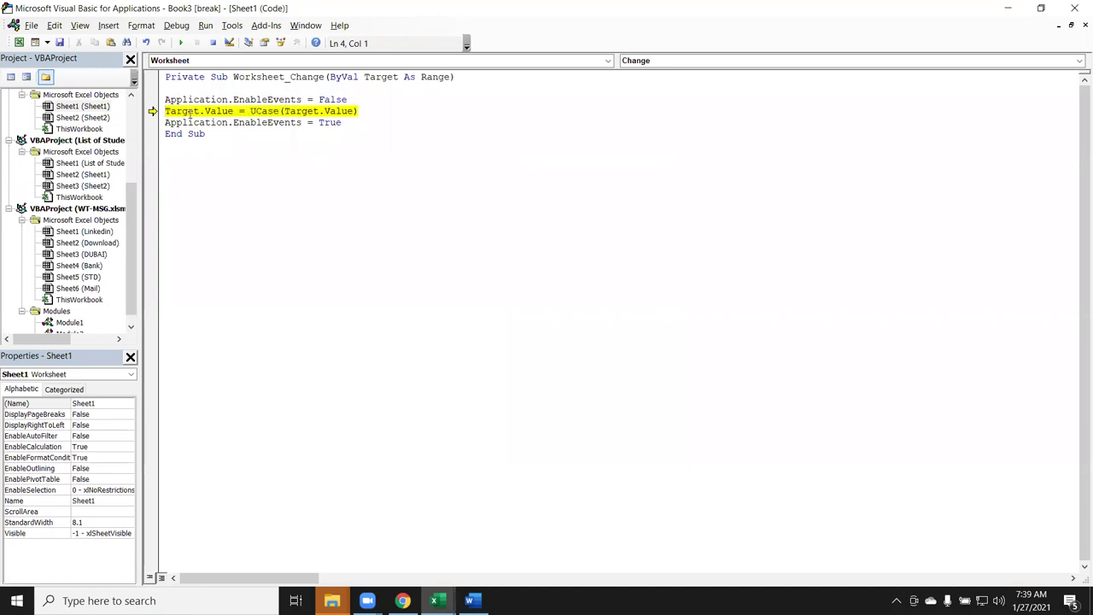
Declare 'Dim r As Range' at the top of the Worksheet_Change macro.
key("alt+F11")
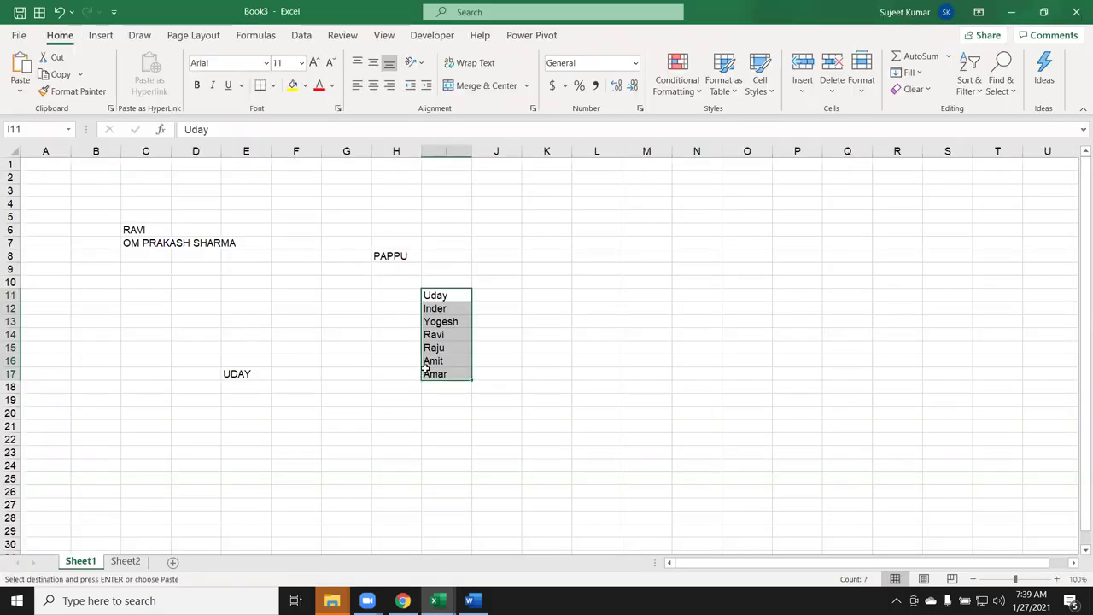
key("alt+F11")
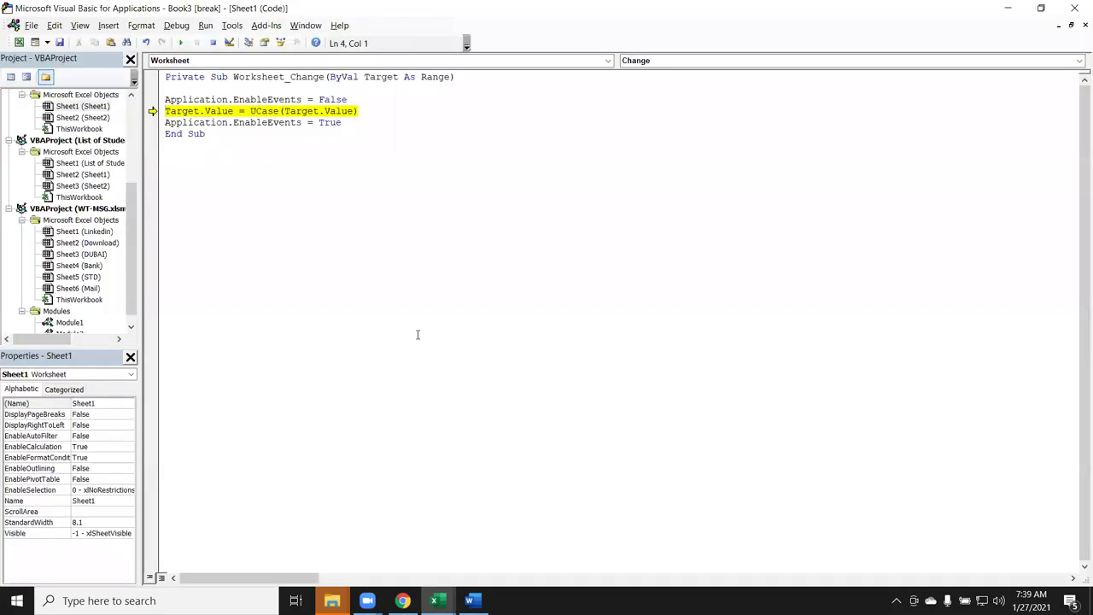
left_click(167, 122)
key("Return")
key("Return")
key("Up")
key("Up")
key("Up")
key("Return")
key("Return")
key("Up")
key("Up")
key("Up")
key("Up")
key("Return")
key("Up")
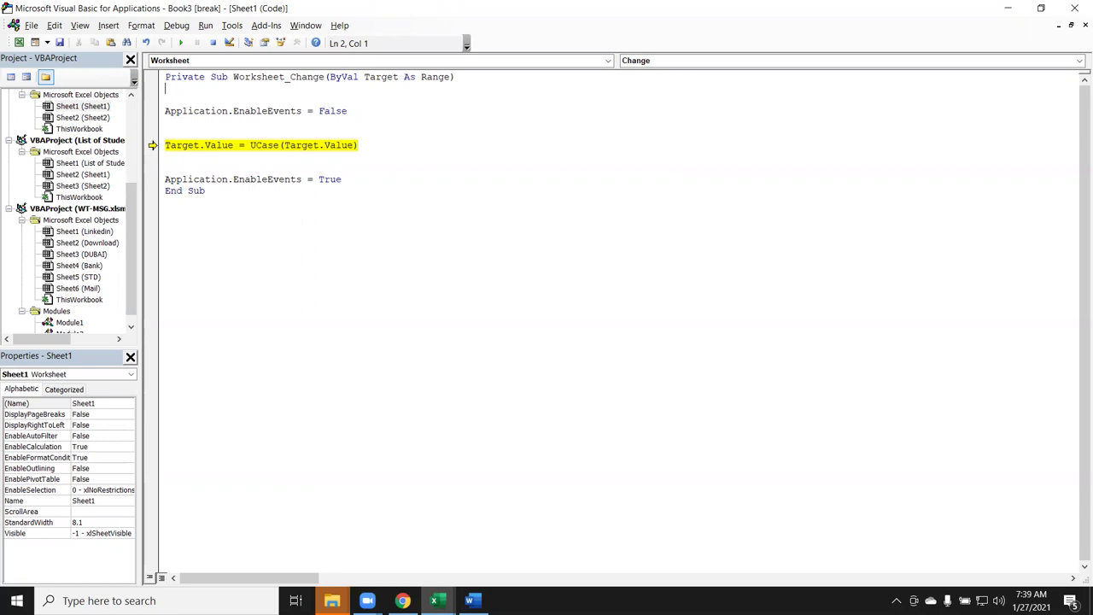
type("dim ")
type("r as ra")
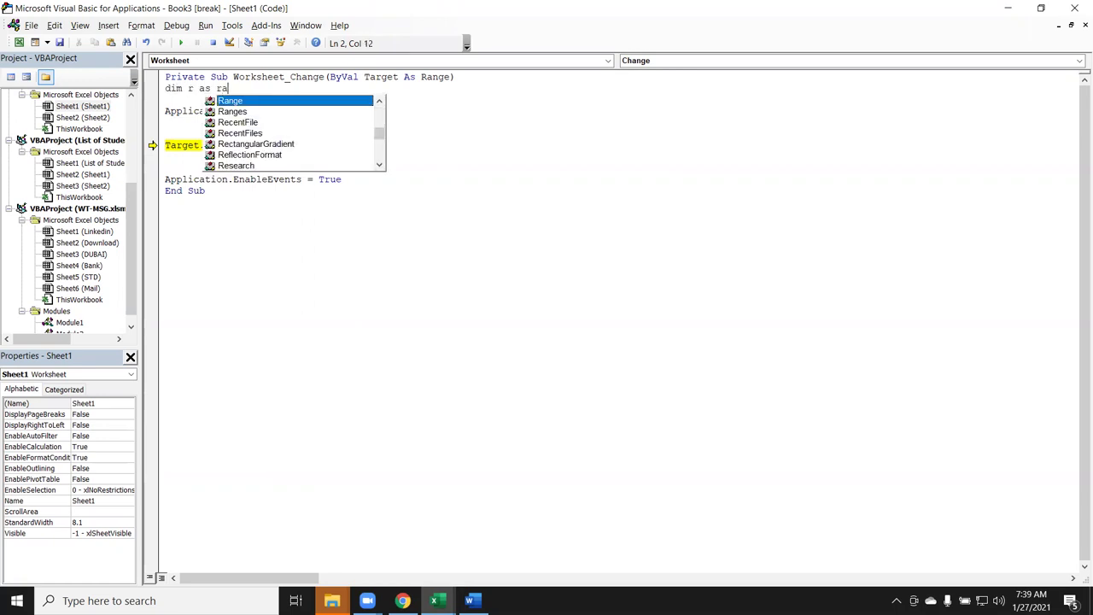
key("Tab")
Add the line 'For Each r In Target' above the UCase line.
key("Down")
key("Down")
key("Down")
key("Return")
type("for each r in ta")
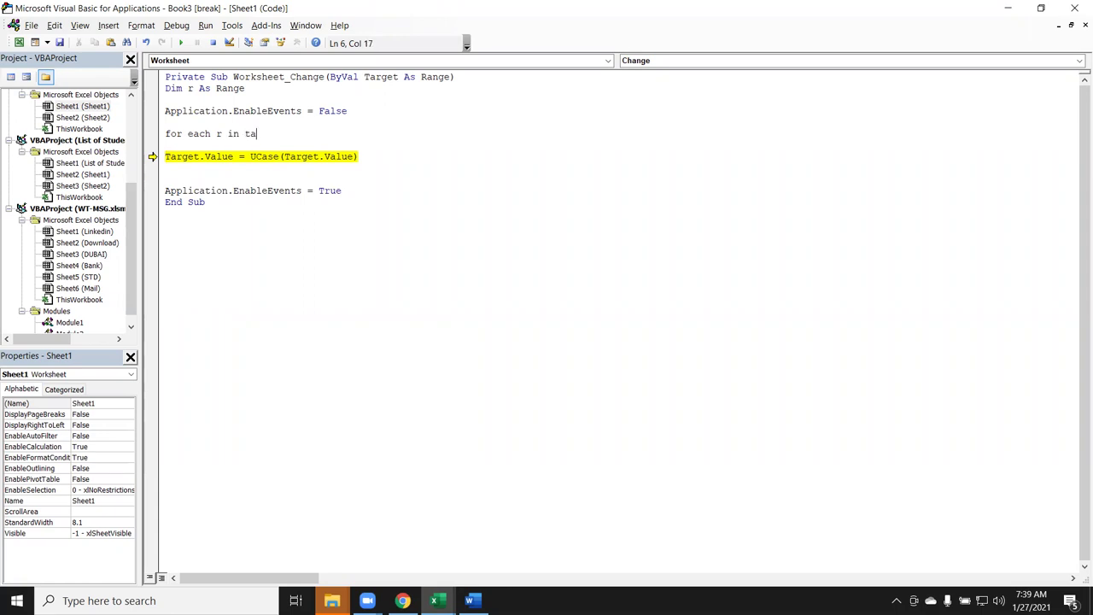
type("rget")
left_click(271, 169)
Change the UCase line to 'r.Value = UCase(r.Value)'.
left_click(189, 149)
double_click(189, 157)
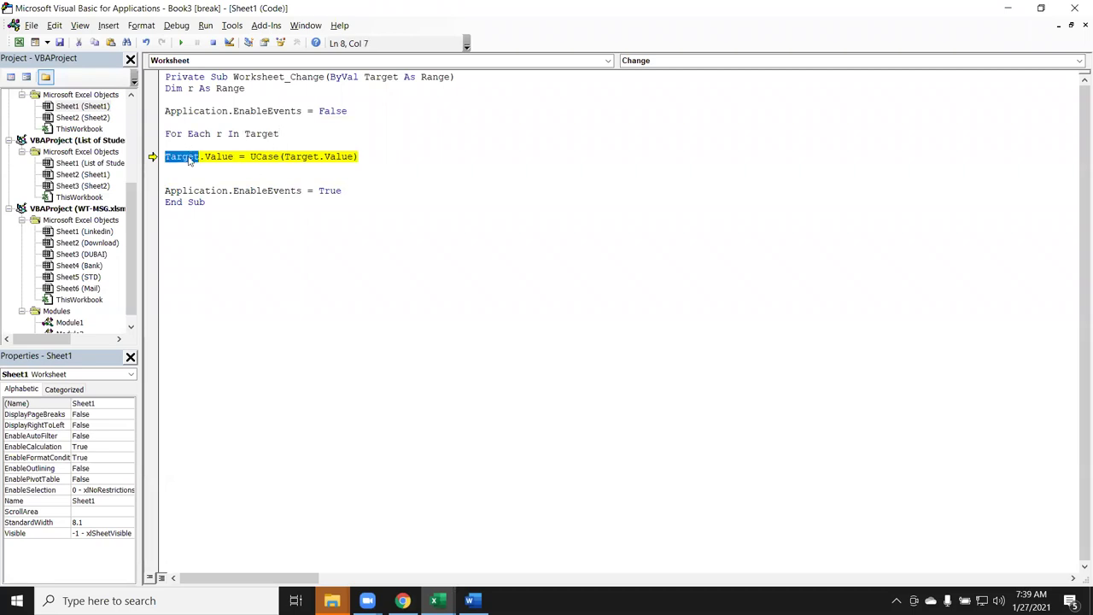
type("r")
left_click(231, 169)
left_click(274, 156)
type("r")
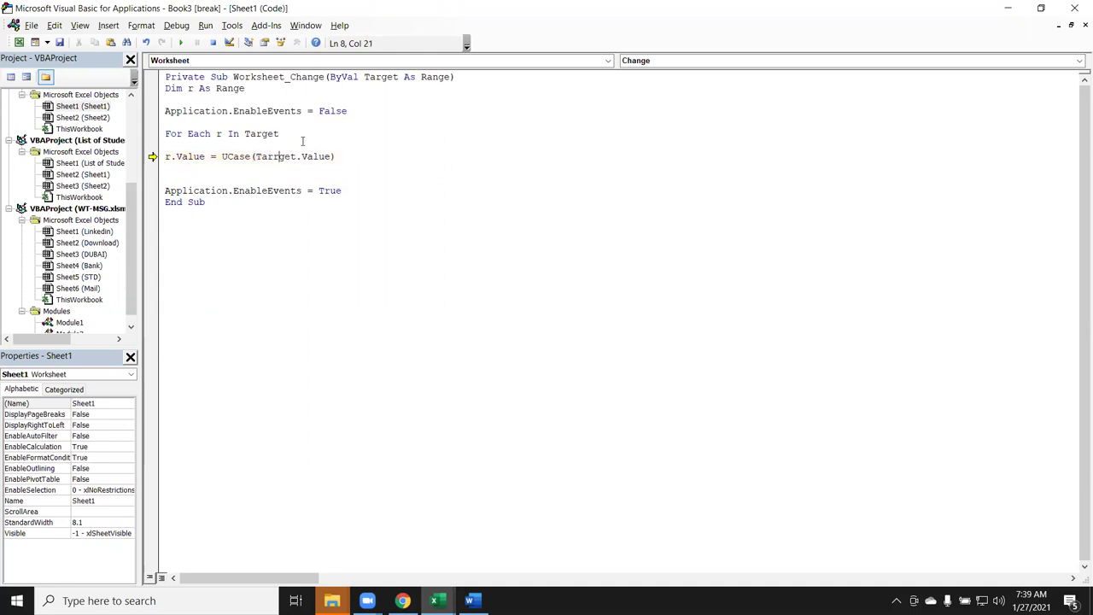
left_click_drag(297, 156, 253, 157)
type("r")
Close the loop with a 'Next r' line.
left_click(221, 177)
key("Home")
type("next")
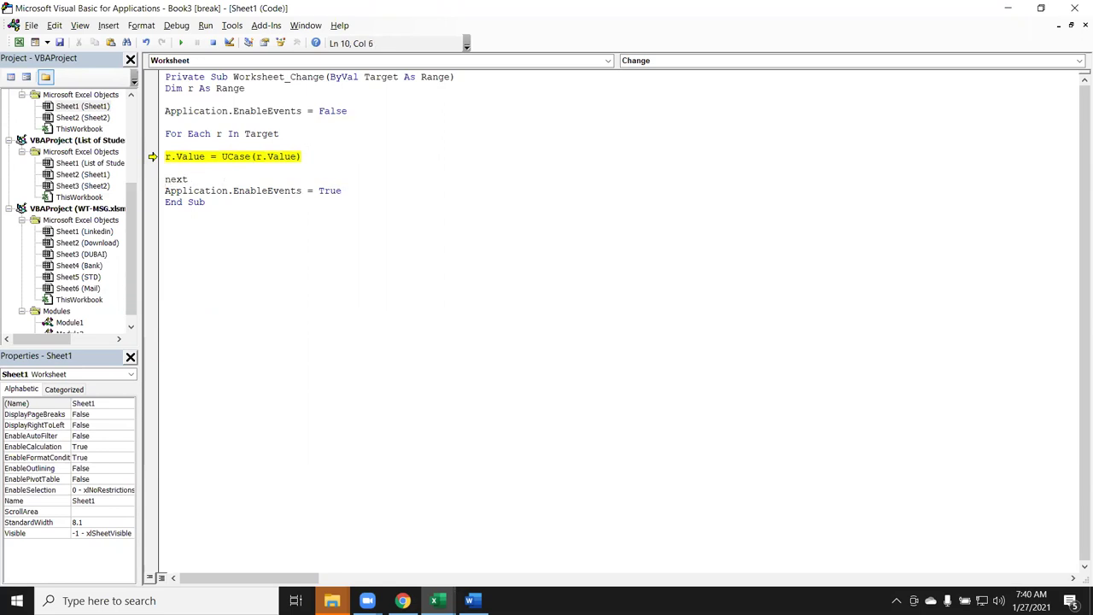
type("r")
left_click(166, 167)
Reset the halted macro and clear the failed names from column I on Sheet1.
key("F5")
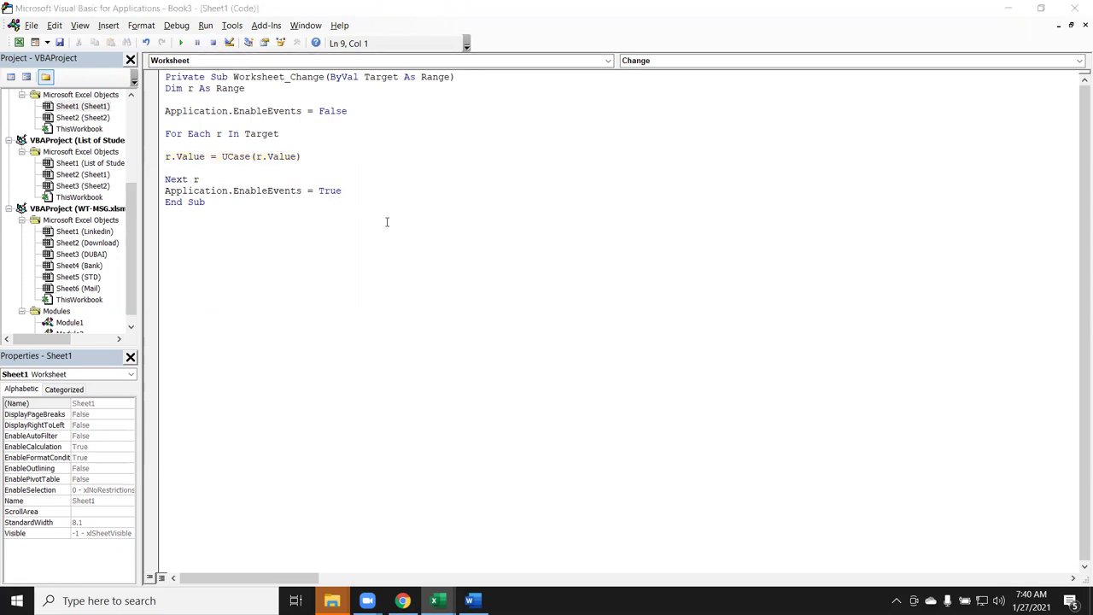
key("alt+F11")
key("Delete")
key("alt+F11")
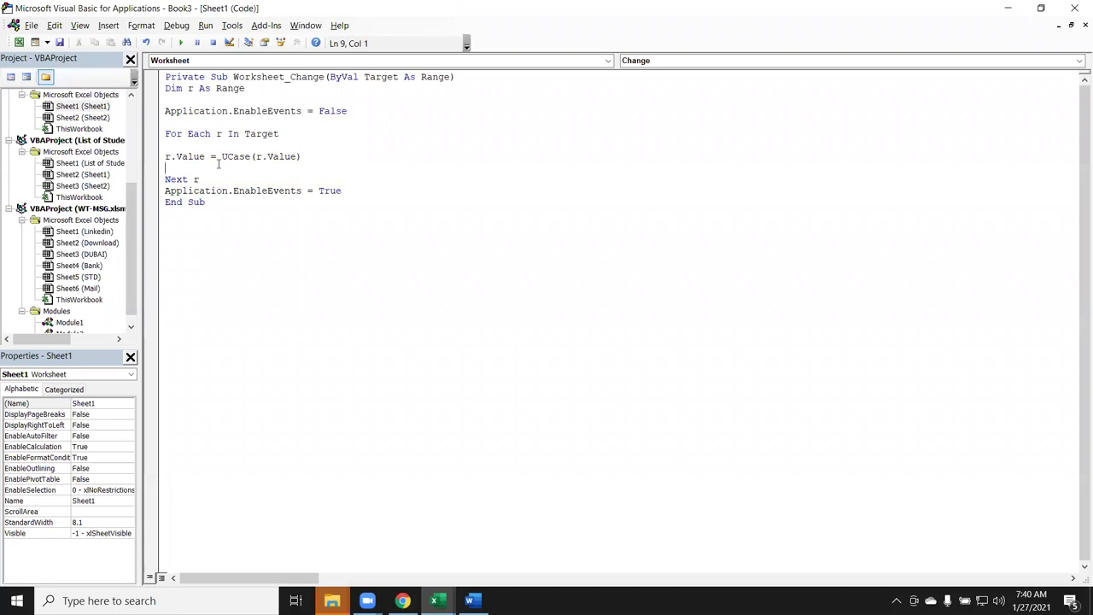
Tidy the blank lines inside and after the For Each loop.
key("Delete")
key("Up")
key("Up")
key("Delete")
key("Down")
key("Down")
key("Return")
key("Down")
key("Return")
key("Up")
key("Up")
key("Up")
key("Up")
key("Up")
key("Up")
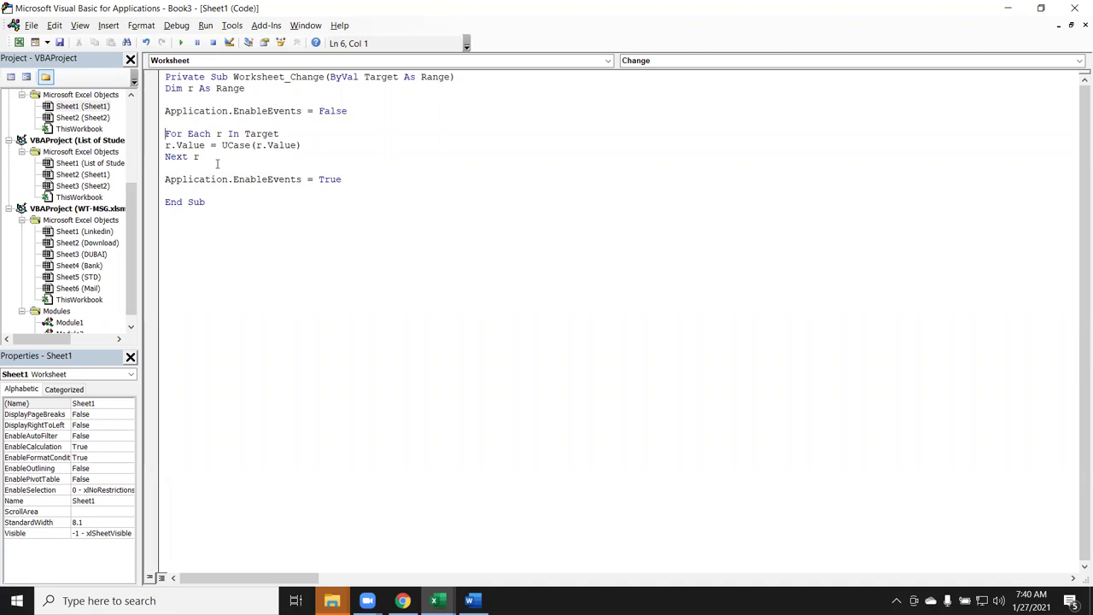
key("alt+F11")
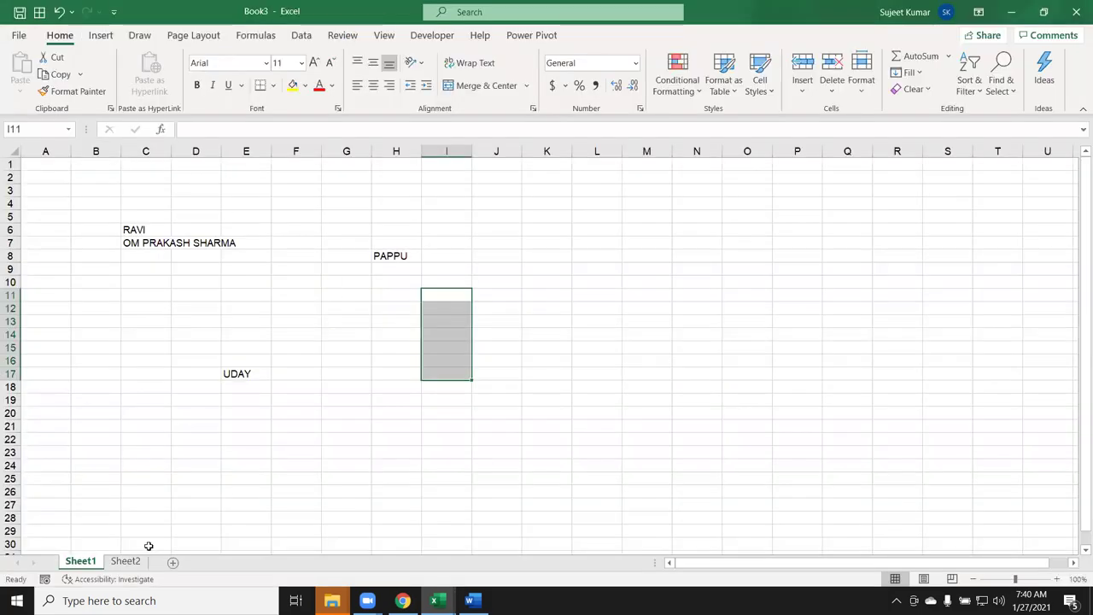
Paste the seven copied names at Sheet1 J7, where they stay in mixed case.
left_click(126, 562)
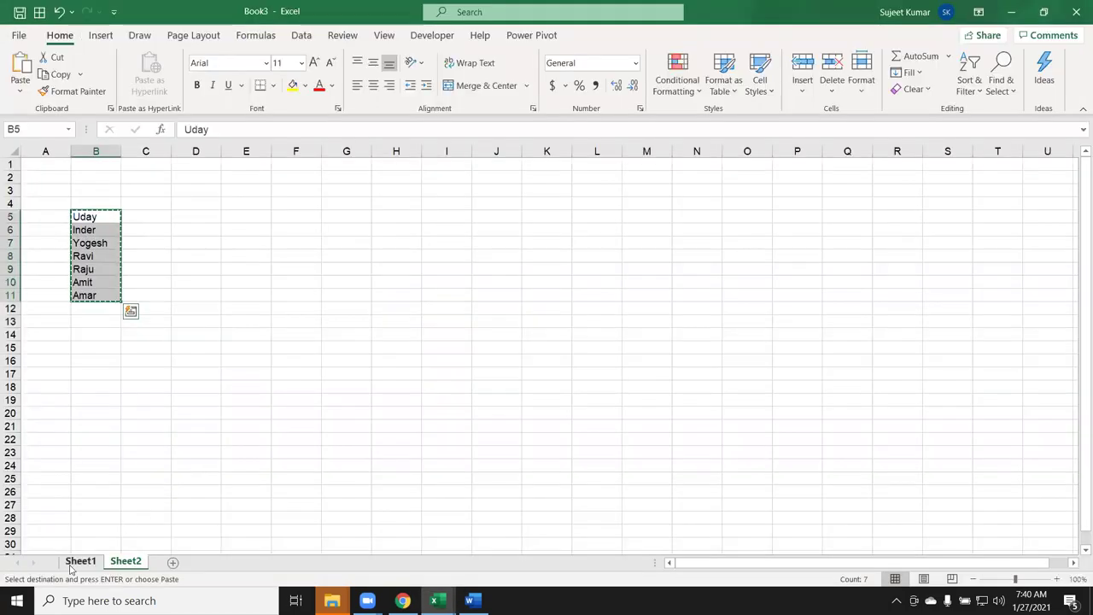
left_click(77, 562)
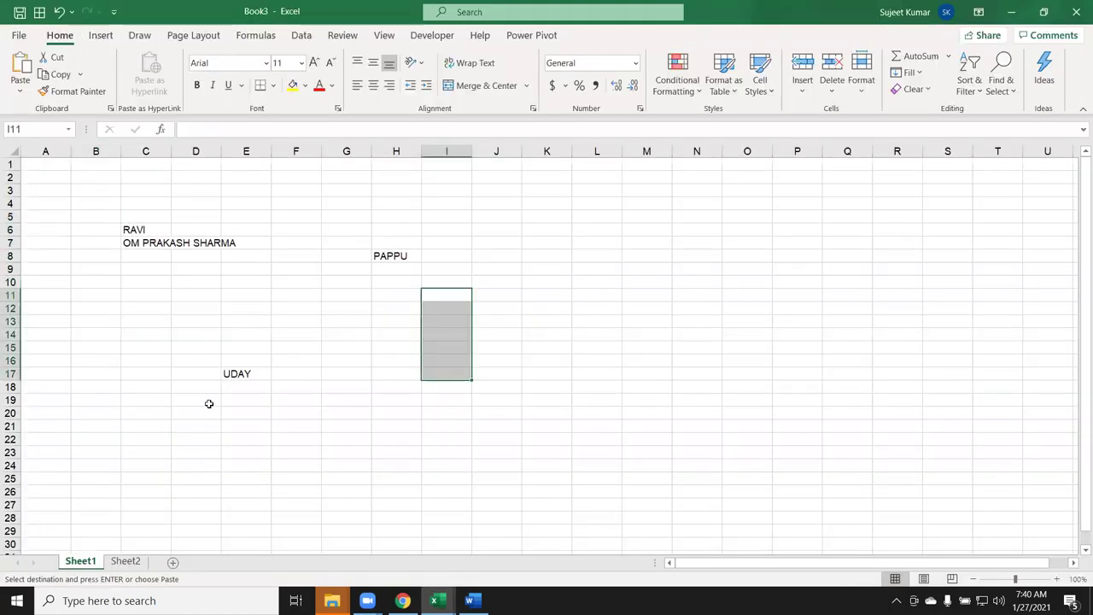
left_click_drag(504, 261, 507, 245)
left_click(502, 249)
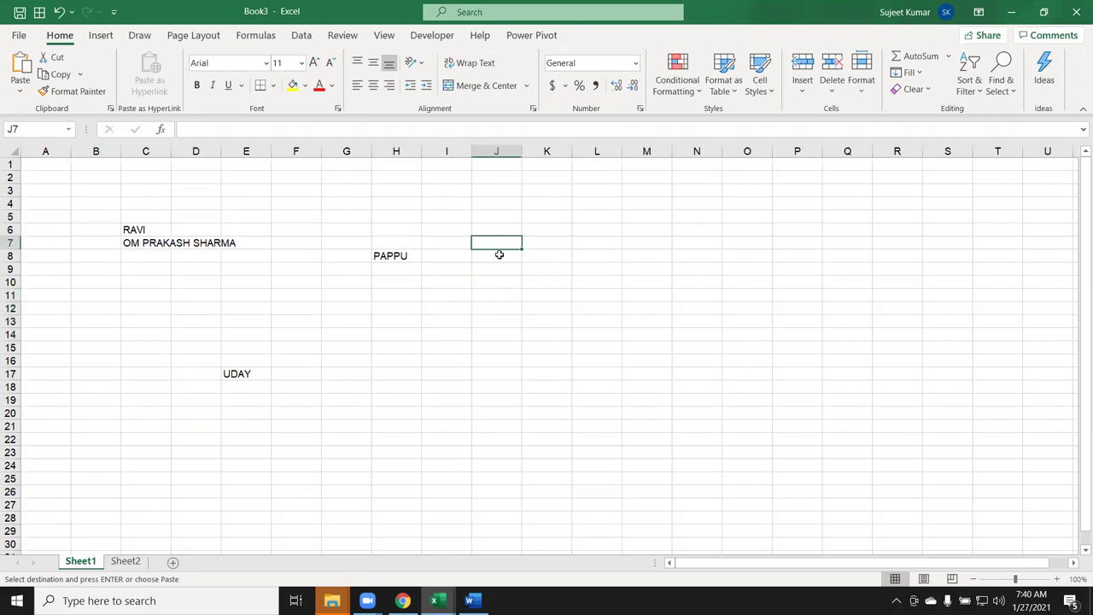
type("Uday Inder Yogesh Ravi Raju Amit Amar")
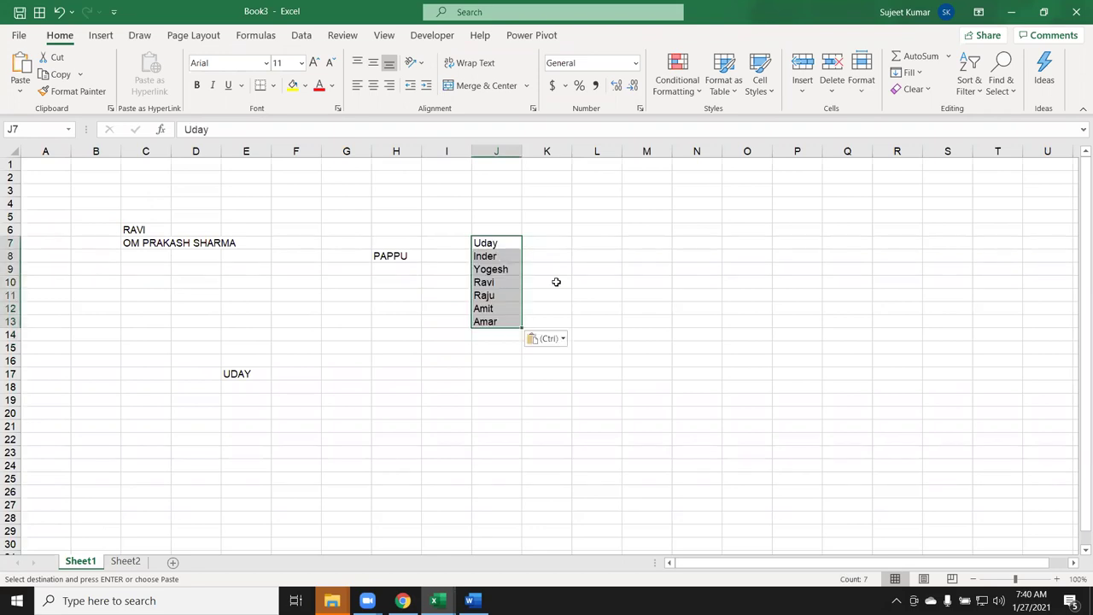
key("alt+F11")
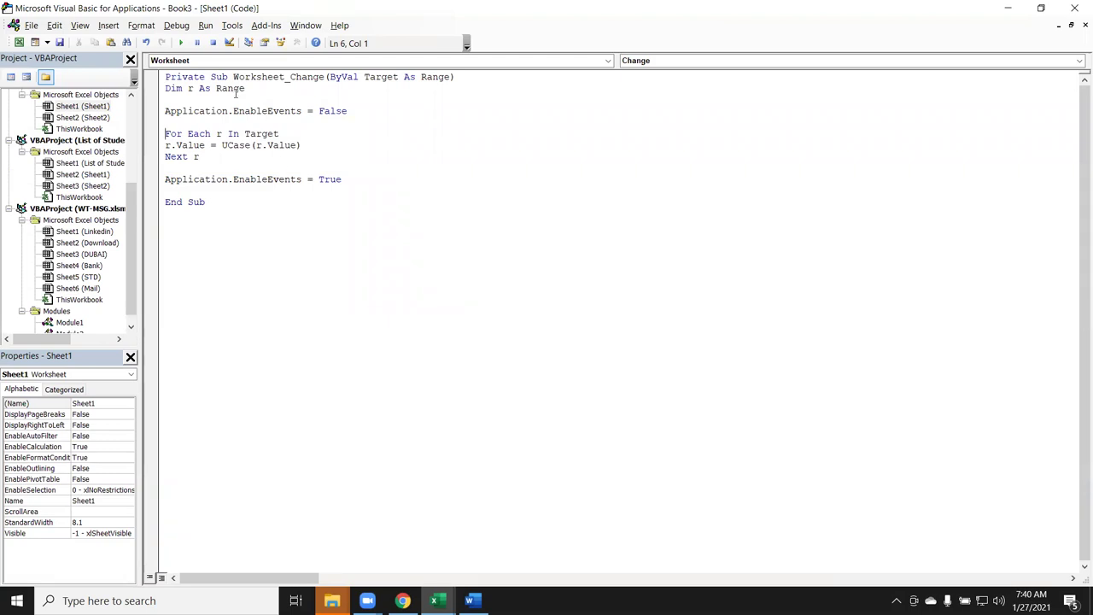
Delete the test names from J7:J13 on Sheet1.
key("alt+F11")
key("Delete")
key("alt+F11")
Add a Sub rr() macro below End Sub containing 'Application.EnableEvents = True'.
double_click(332, 111)
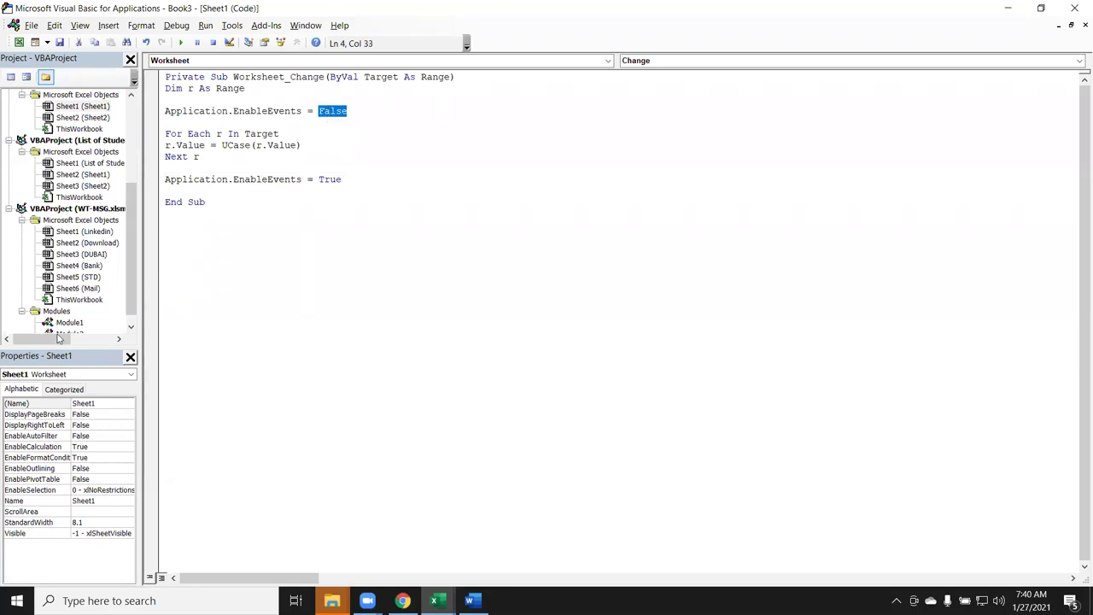
left_click(200, 249)
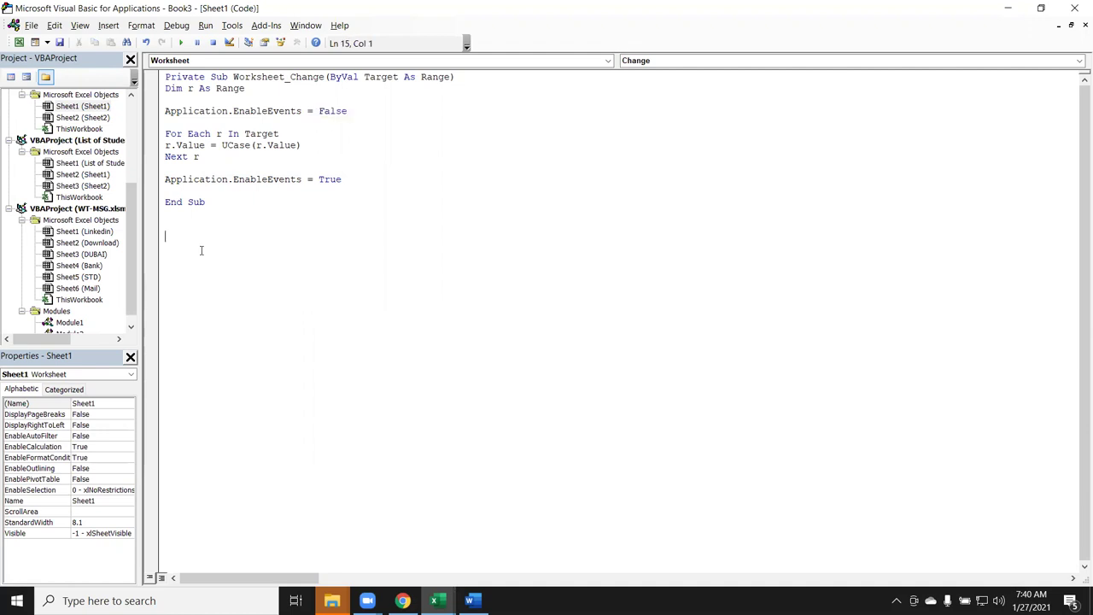
scroll(103, 283, "down", 1)
type("sub rr")
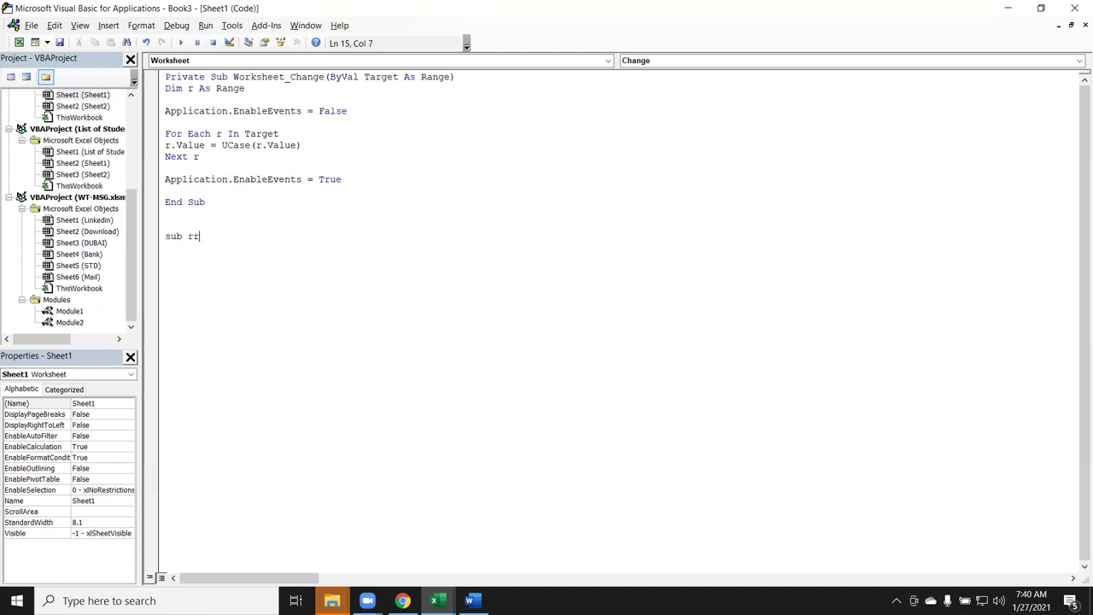
type("()")
key("Return")
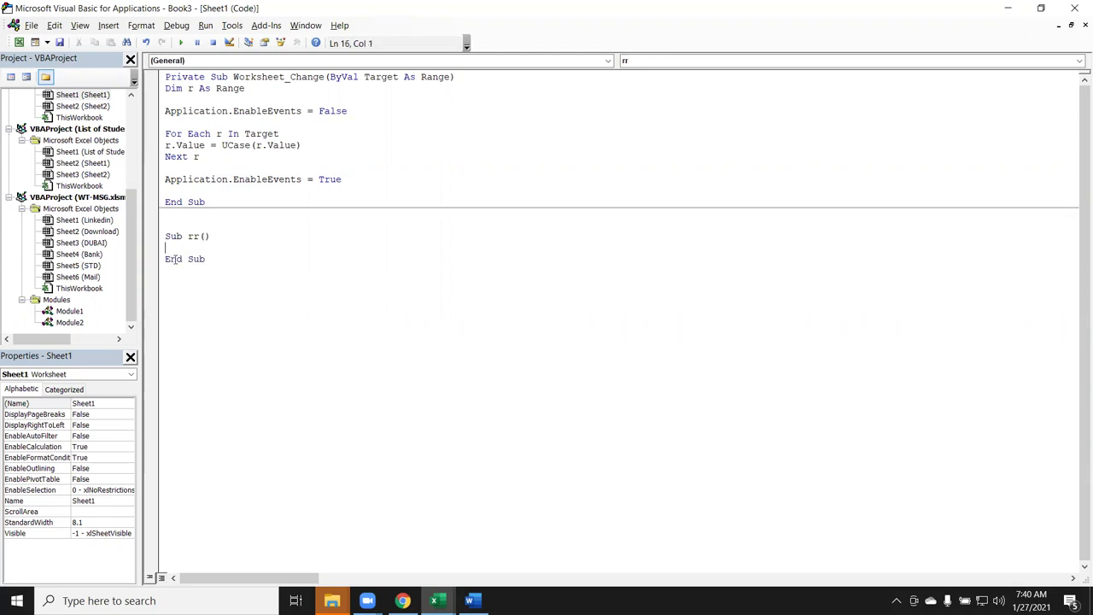
left_click_drag(343, 180, 167, 179)
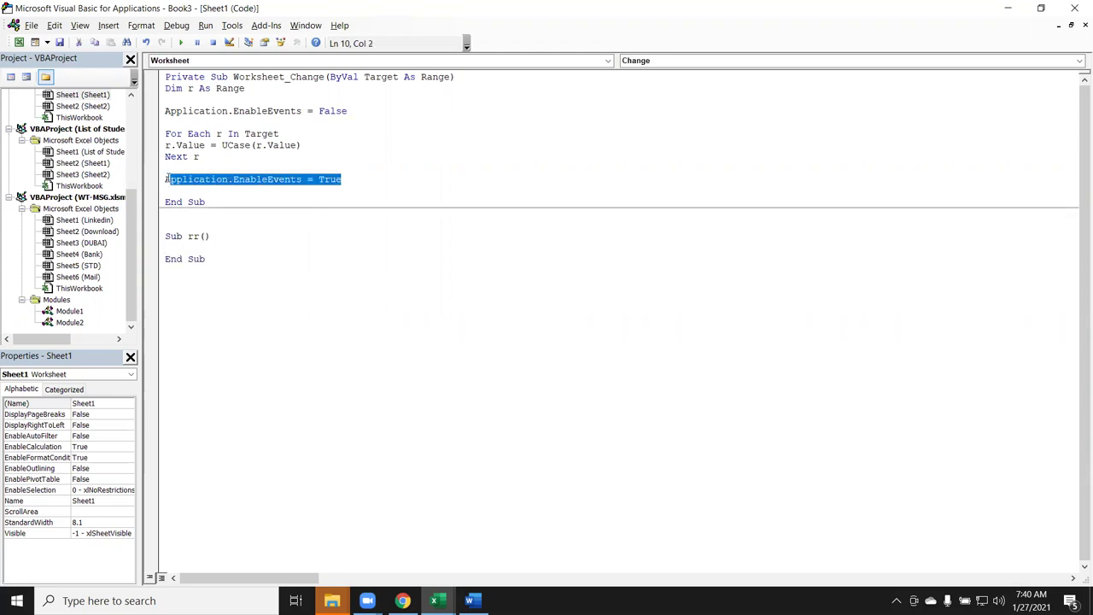
left_click(176, 239)
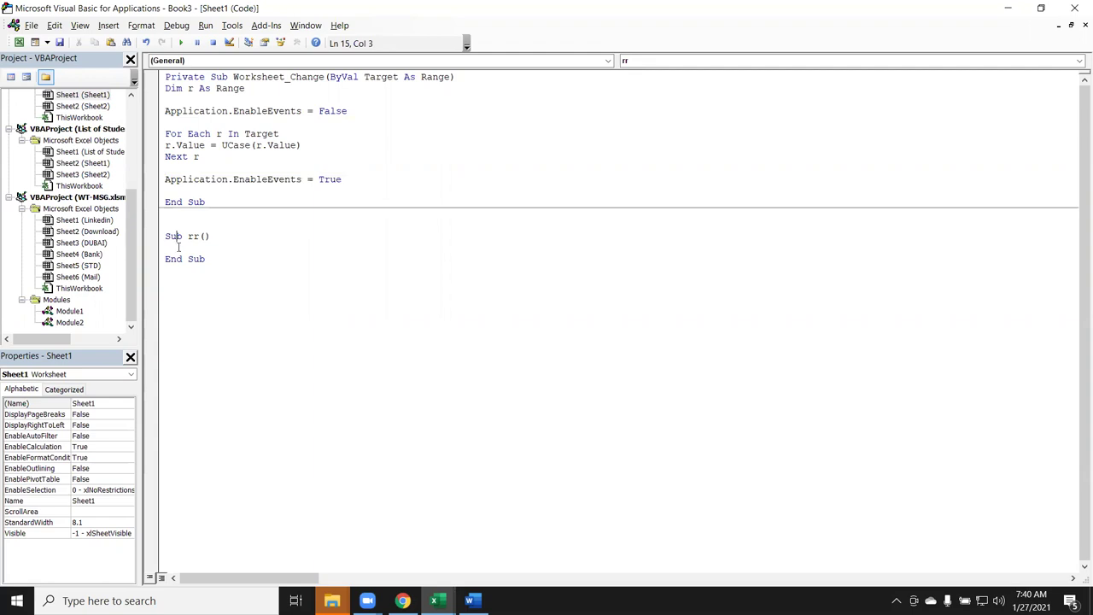
type("Application.EnableEvents = True")
Copy Sheet2 B5:B11 and paste it at Sheet1 L5, where the names appear in capitals.
left_click(182, 248)
left_click(249, 158)
key("alt+F11")
left_click(124, 563)
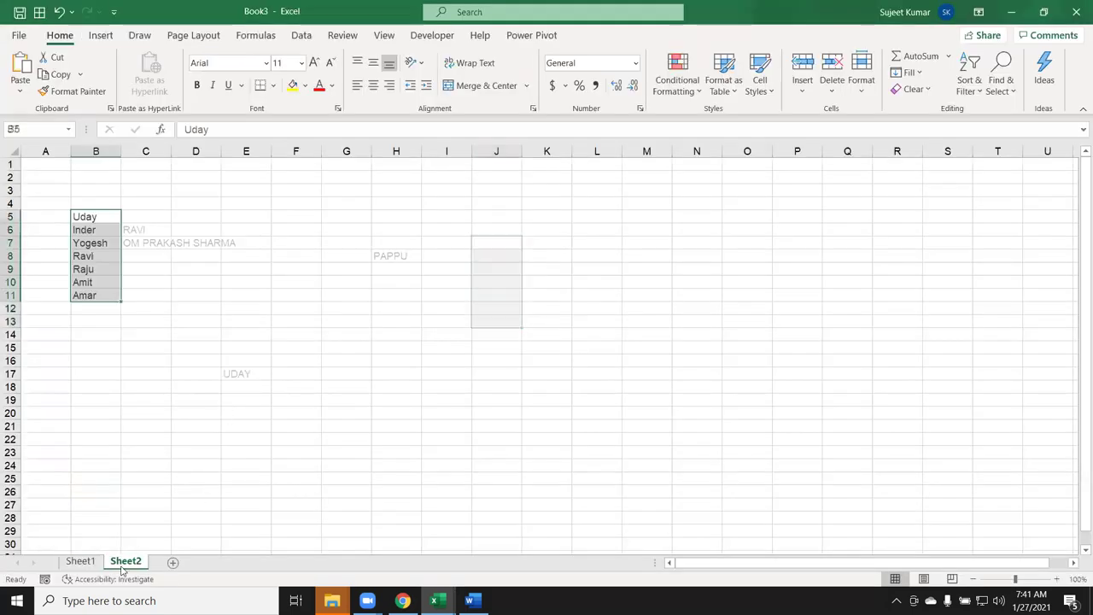
key("ctrl+c")
left_click(80, 561)
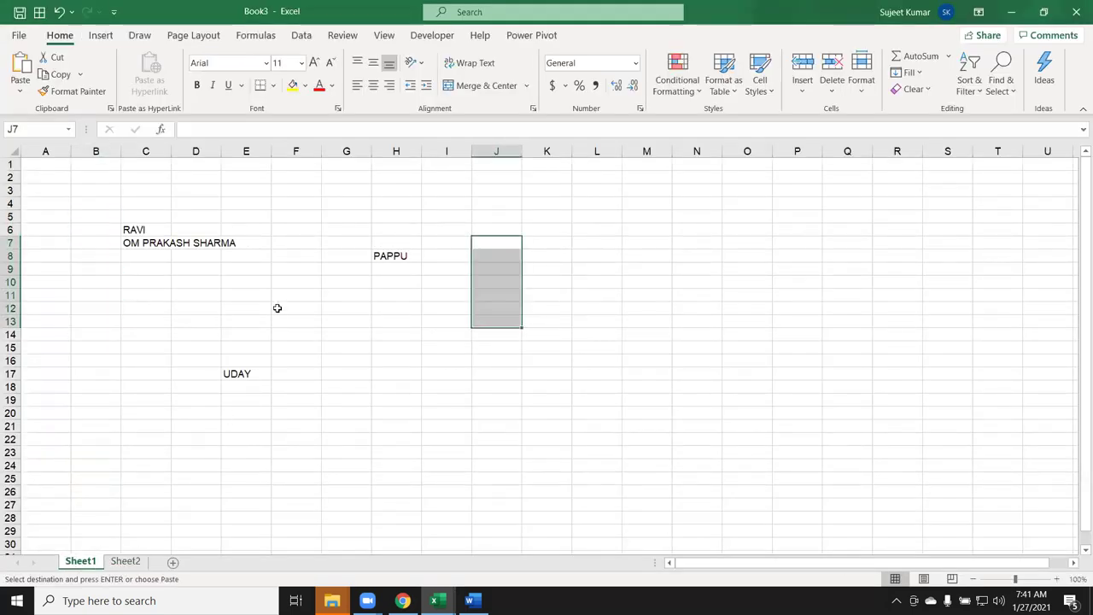
left_click(597, 217)
key("ctrl+v")
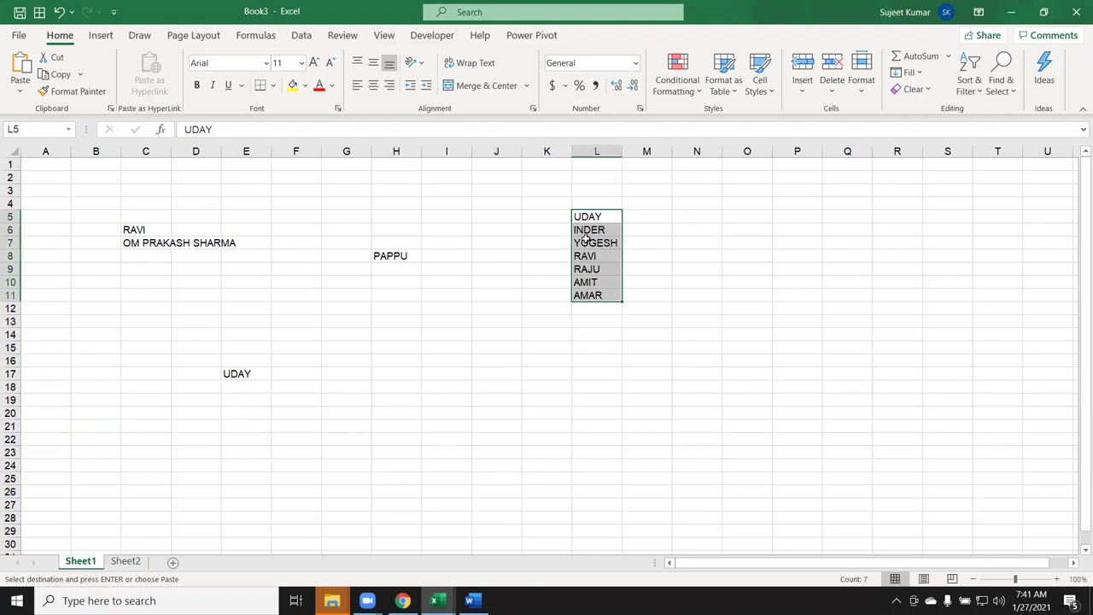
left_click(404, 286)
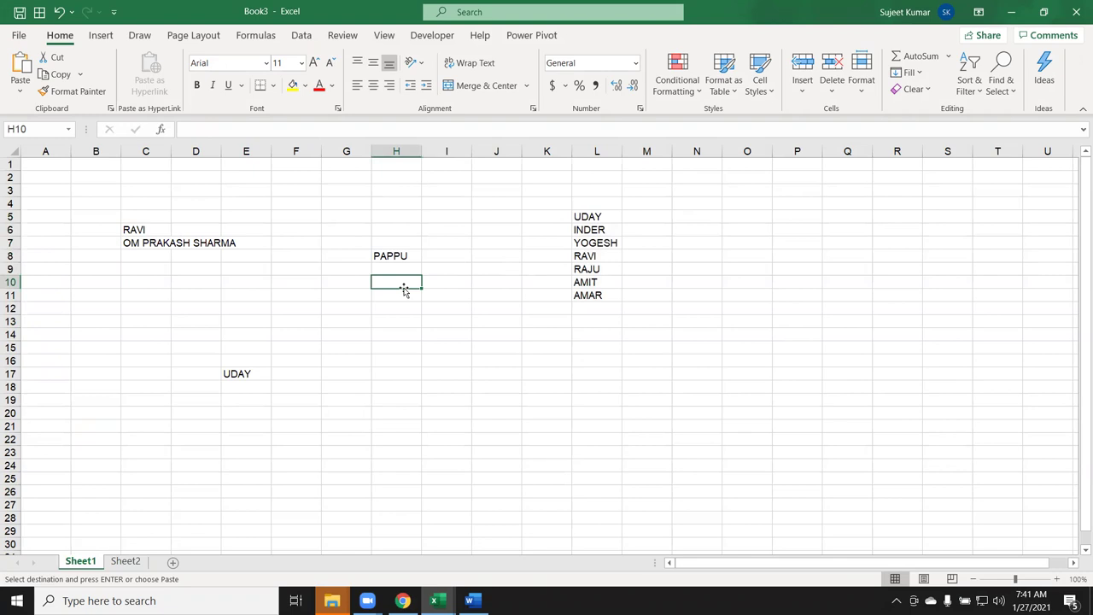
key("alt+F11")
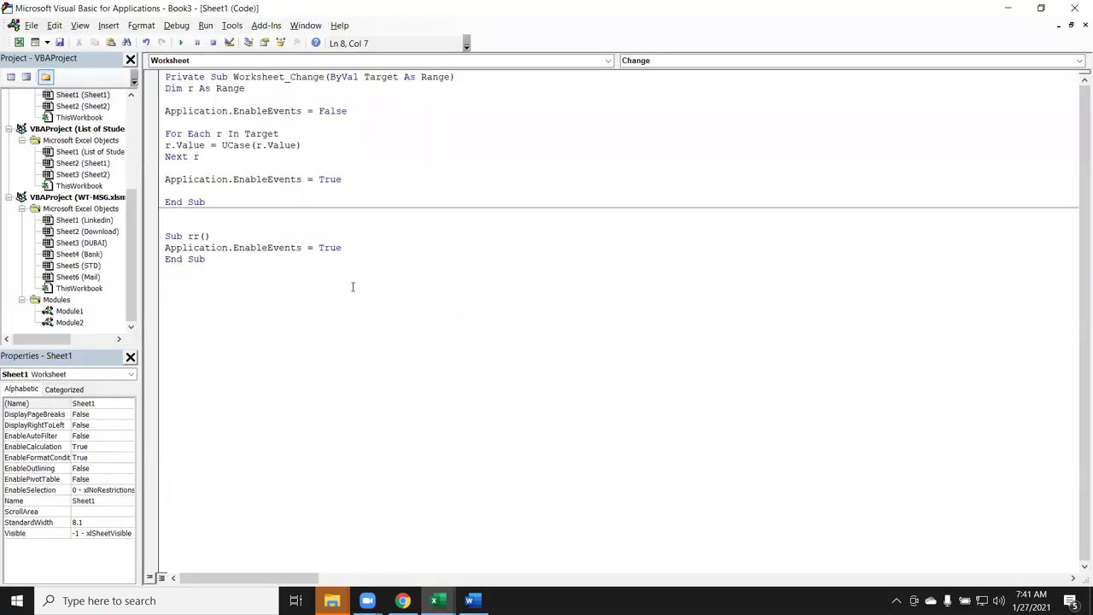
Launch Magnifier, zoom to 200% and back to 100%, then show the desktop.
key("super")
type("zoo")
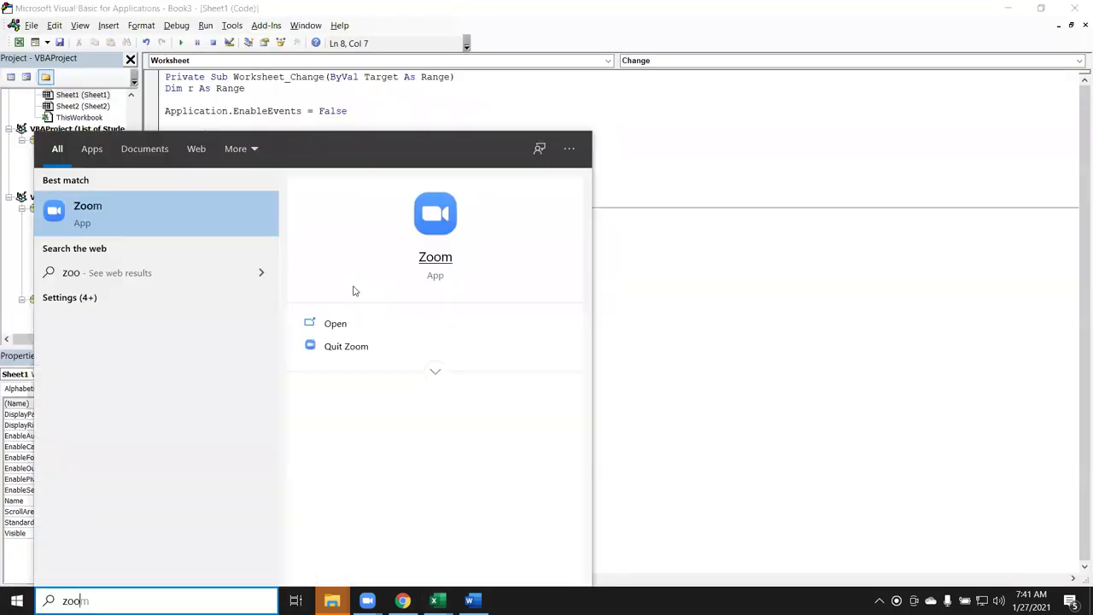
key("BackSpace")
key("BackSpace")
key("BackSpace")
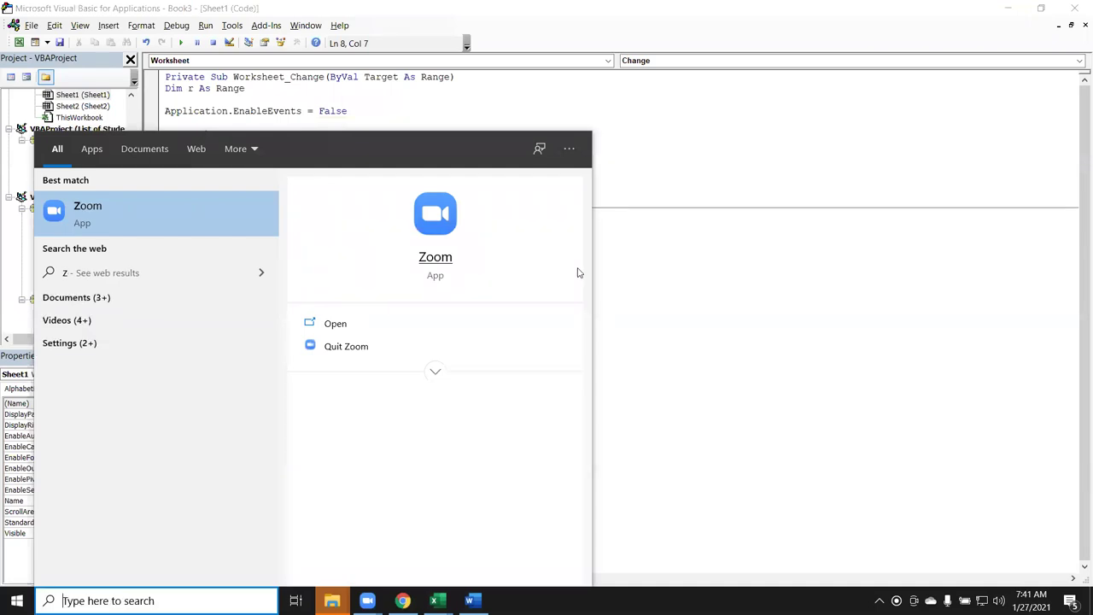
type("magnifier")
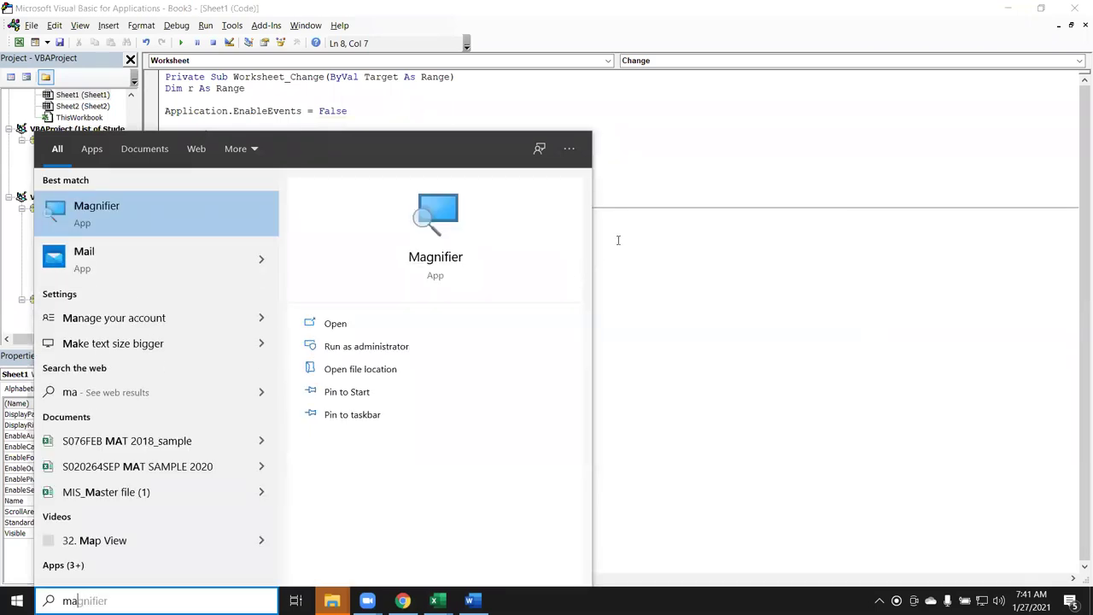
left_click(454, 264)
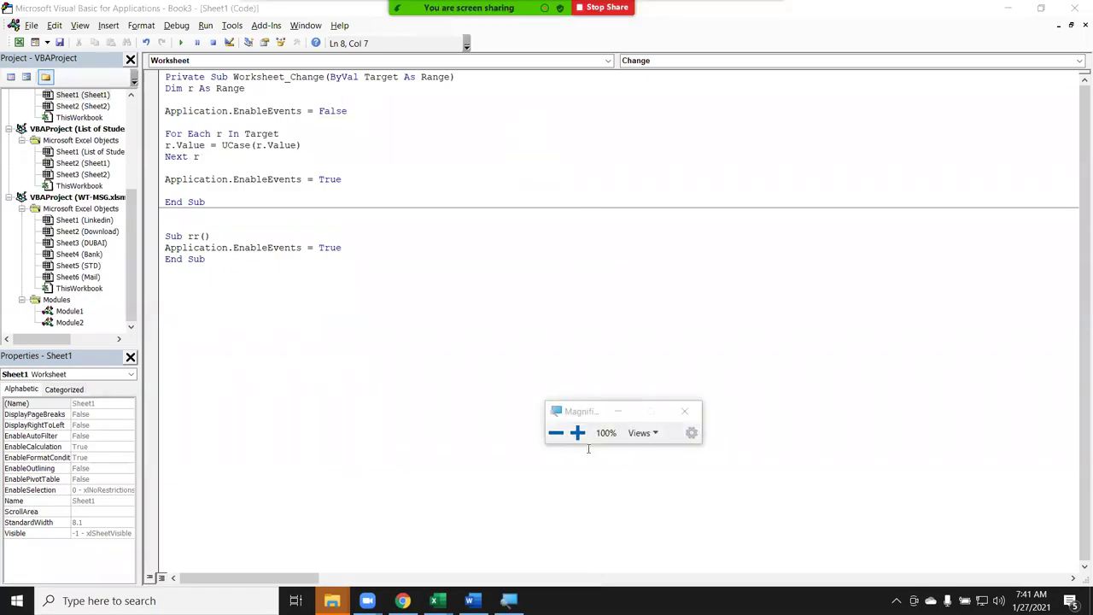
left_click(578, 437)
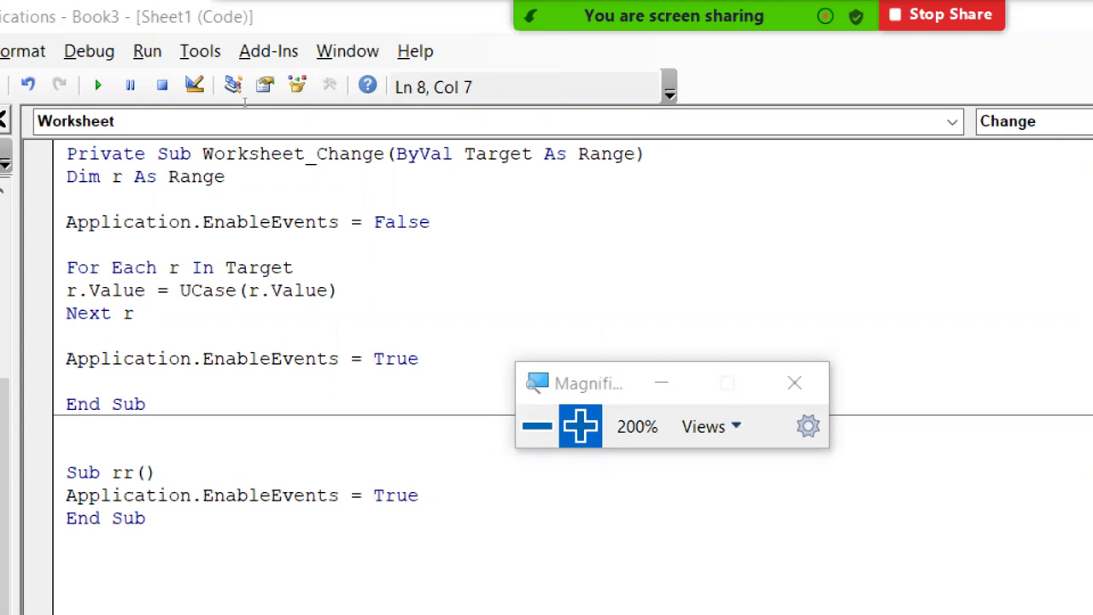
left_click(471, 265)
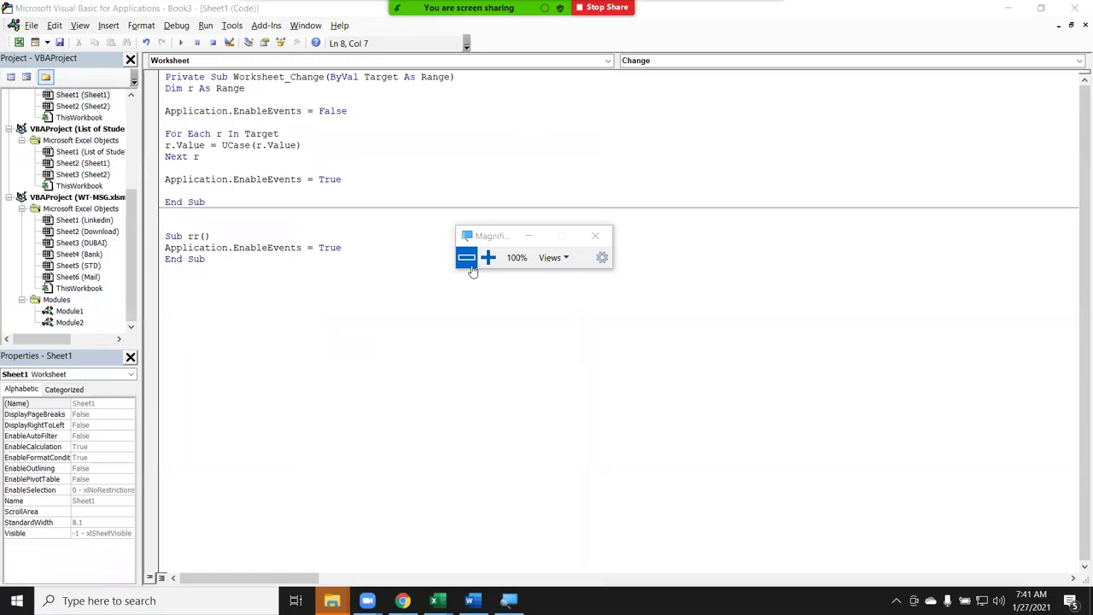
key("super+d")
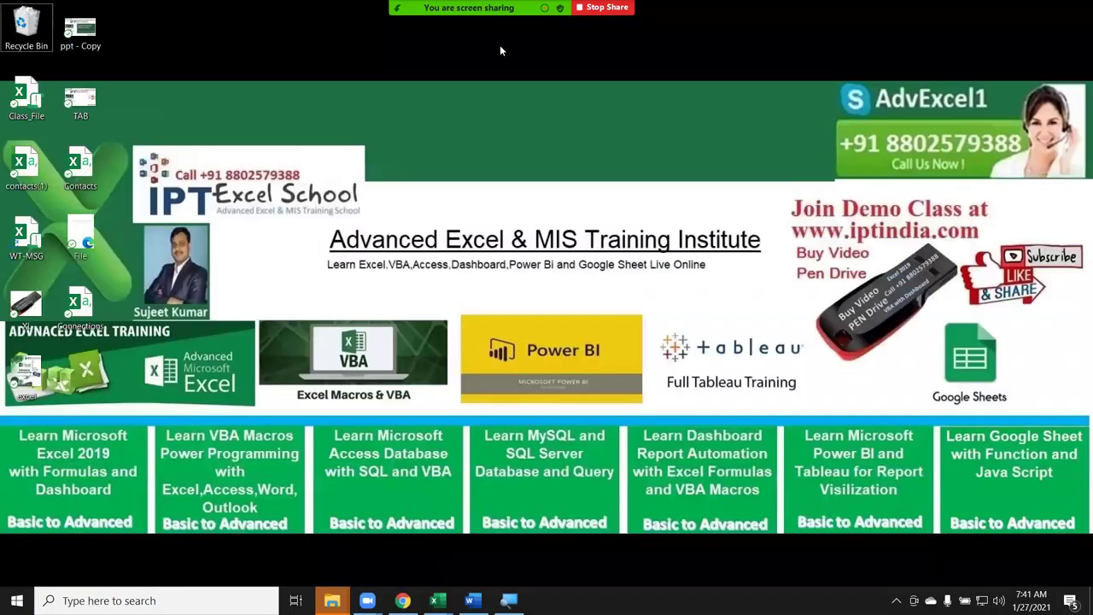
mouse_move(502, 39)
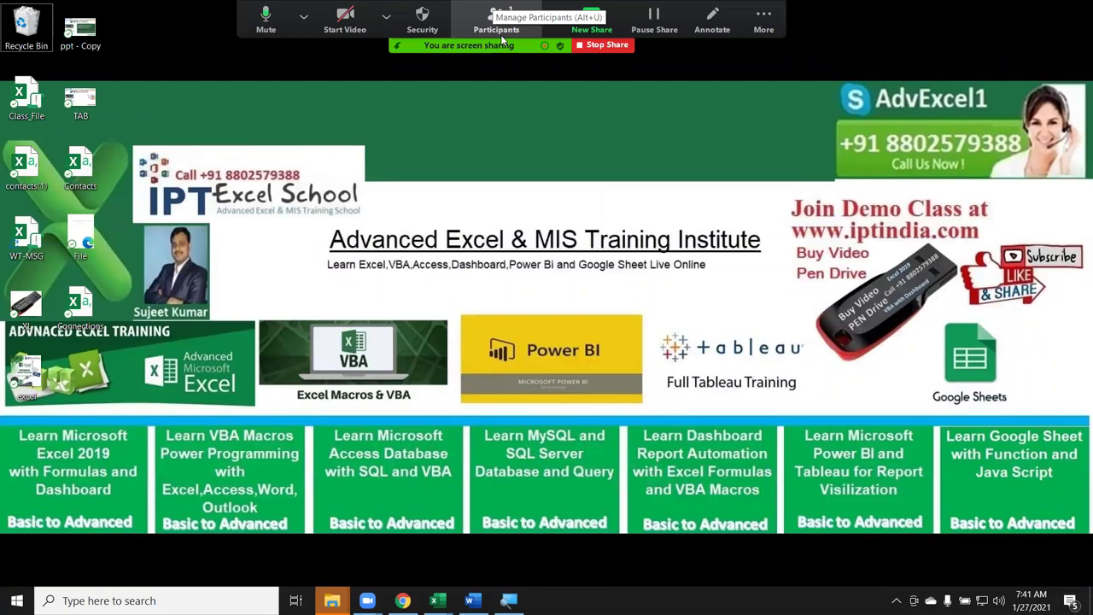
mouse_move(367, 600)
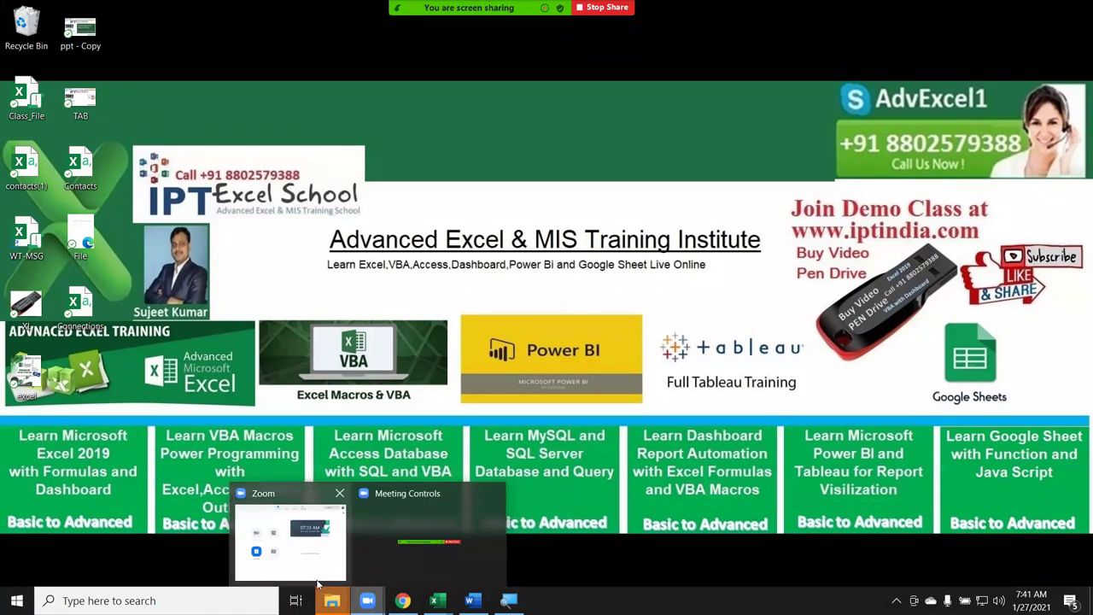
left_click(313, 579)
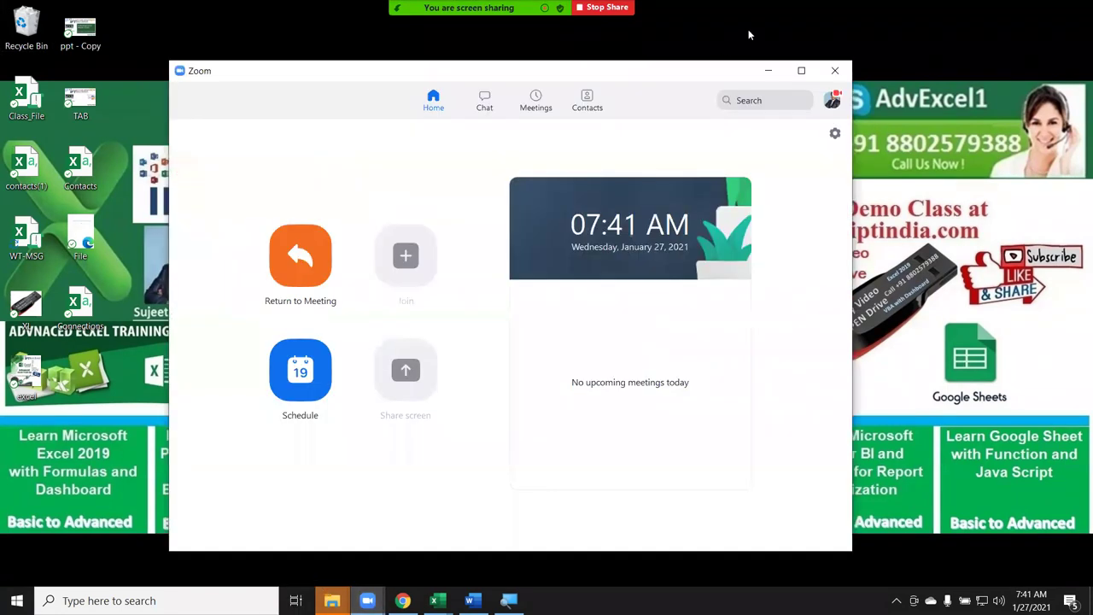
left_click(768, 68)
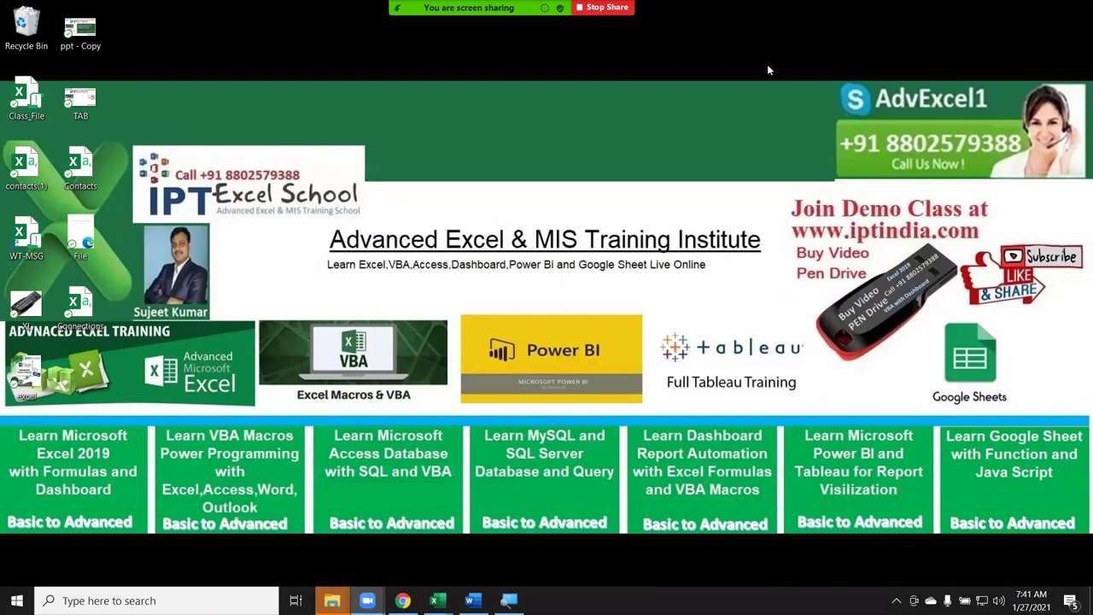